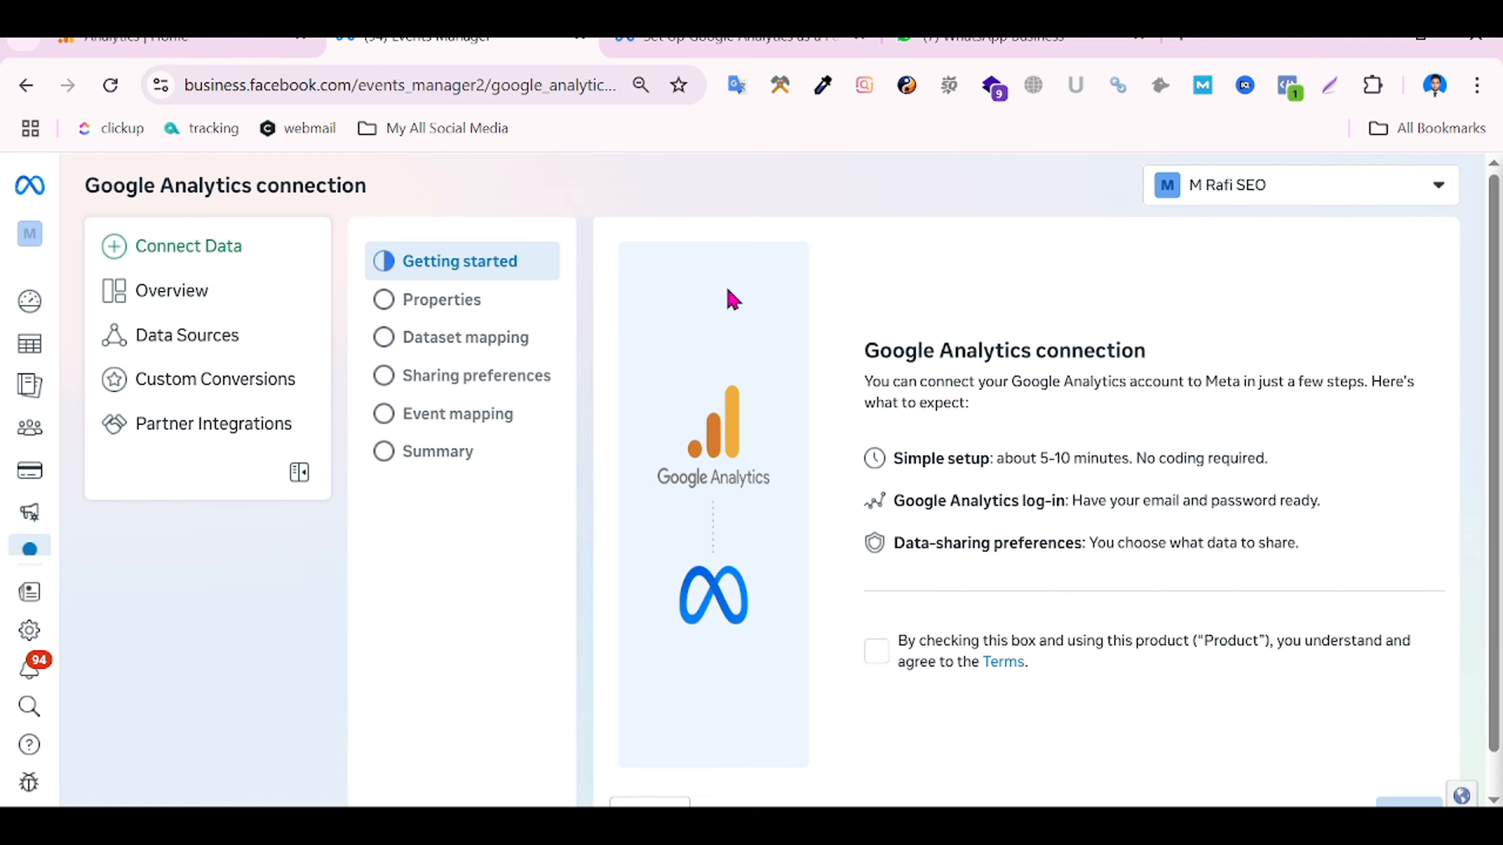
# Read through the help article on setting up Google Analytics as a partner integration in Meta Events Manager.
pyautogui.click(686, 43)
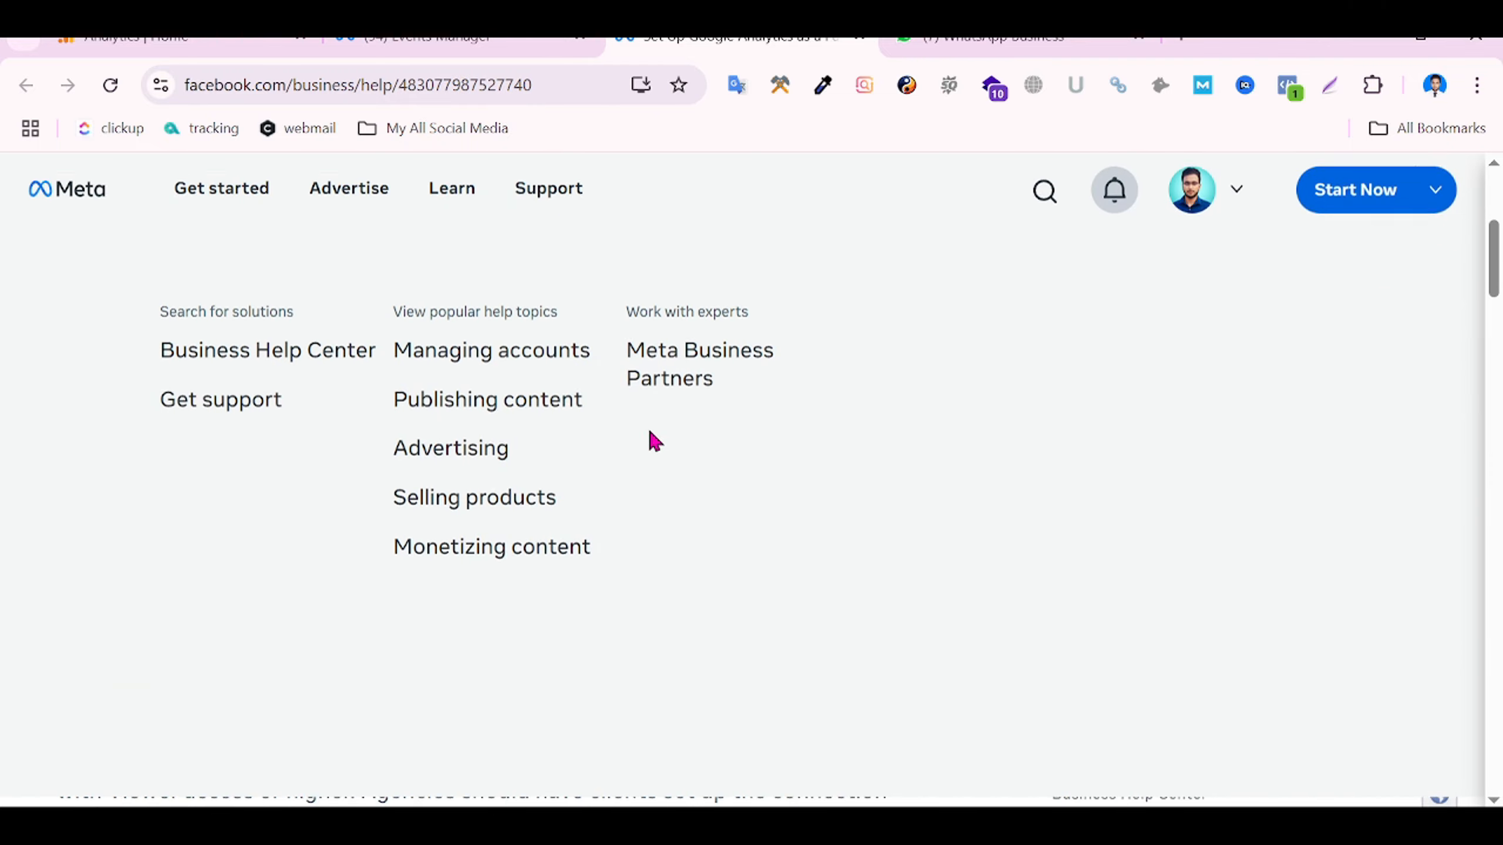
pyautogui.scroll(10, 654, 414)
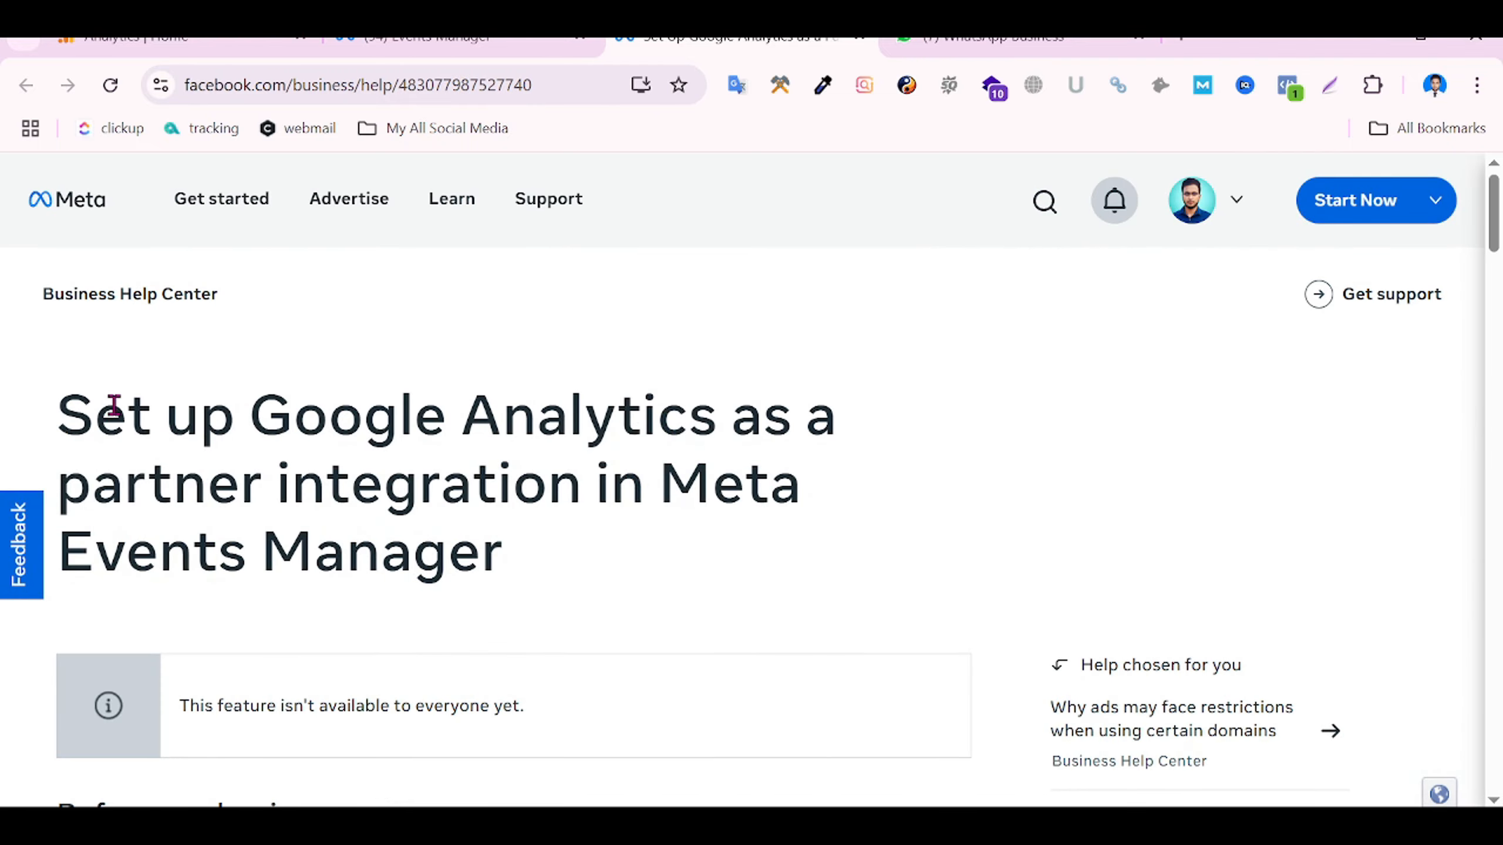
pyautogui.scroll(-20, 430, 563)
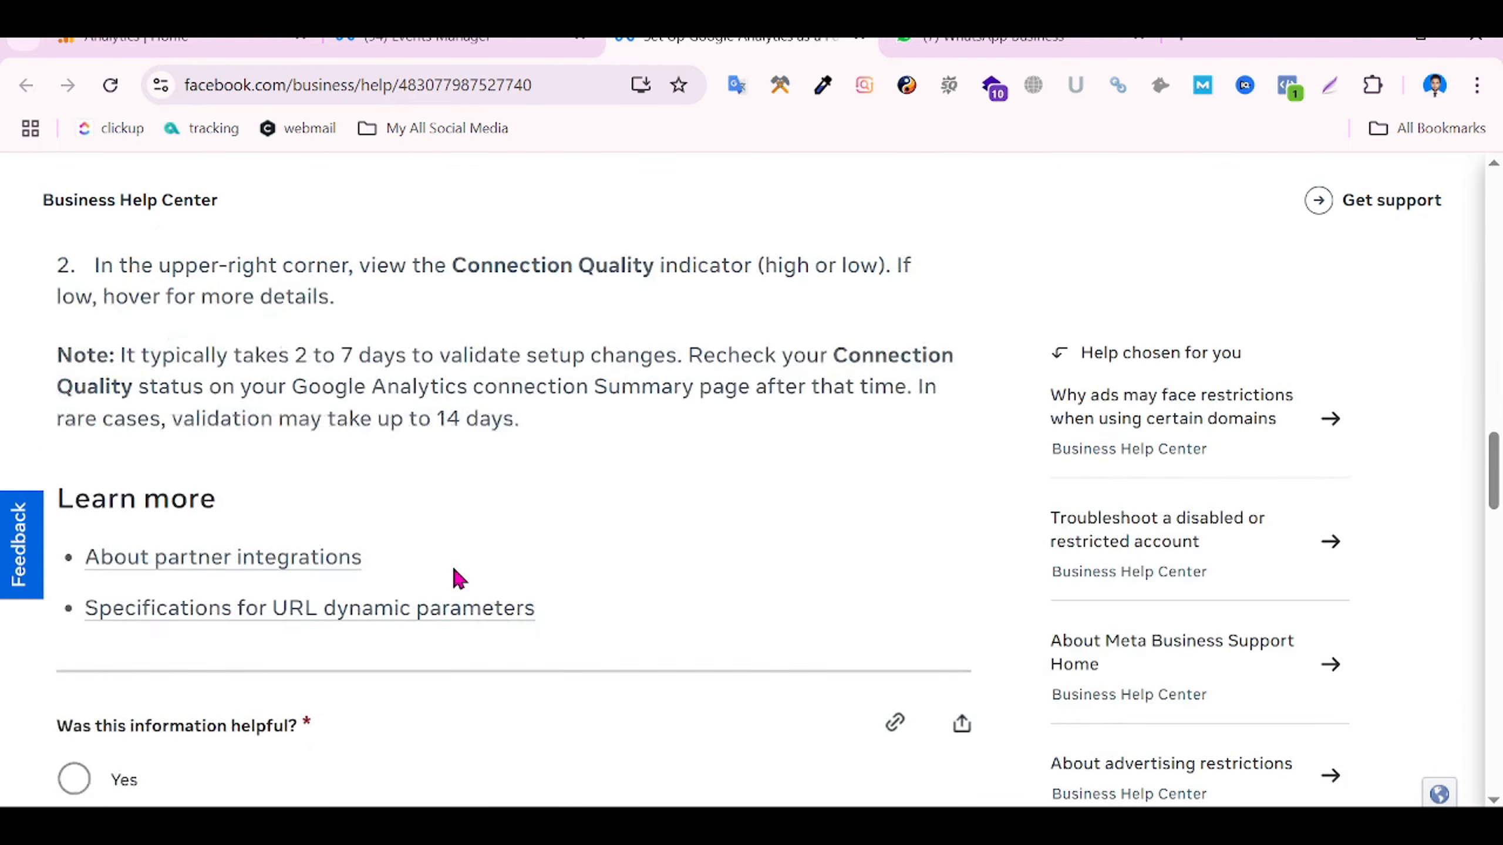
pyautogui.scroll(-17, 458, 578)
pyautogui.scroll(1, 458, 581)
pyautogui.click(498, 44)
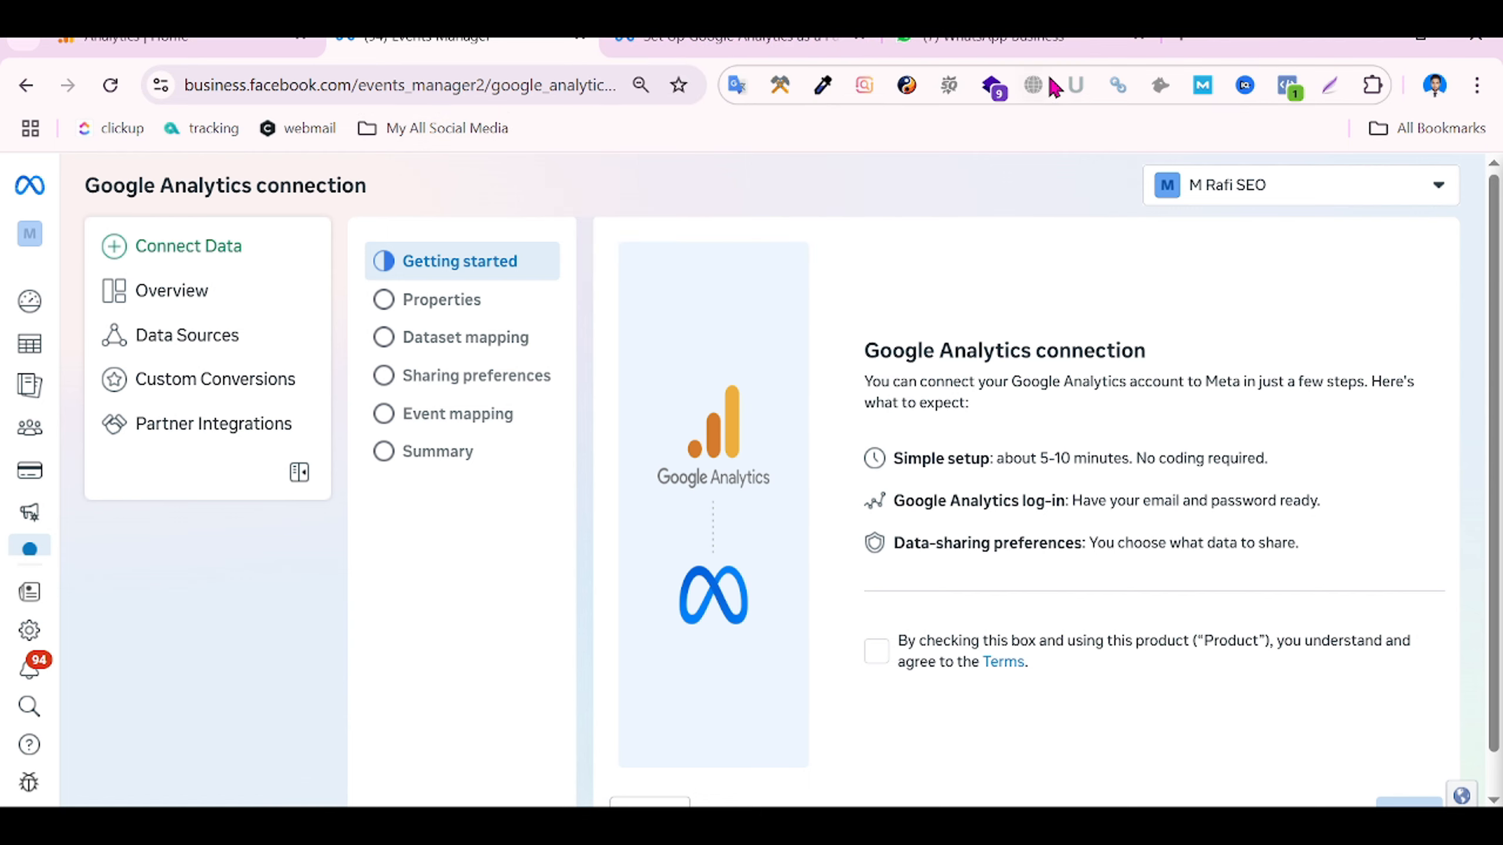
pyautogui.click(1076, 44)
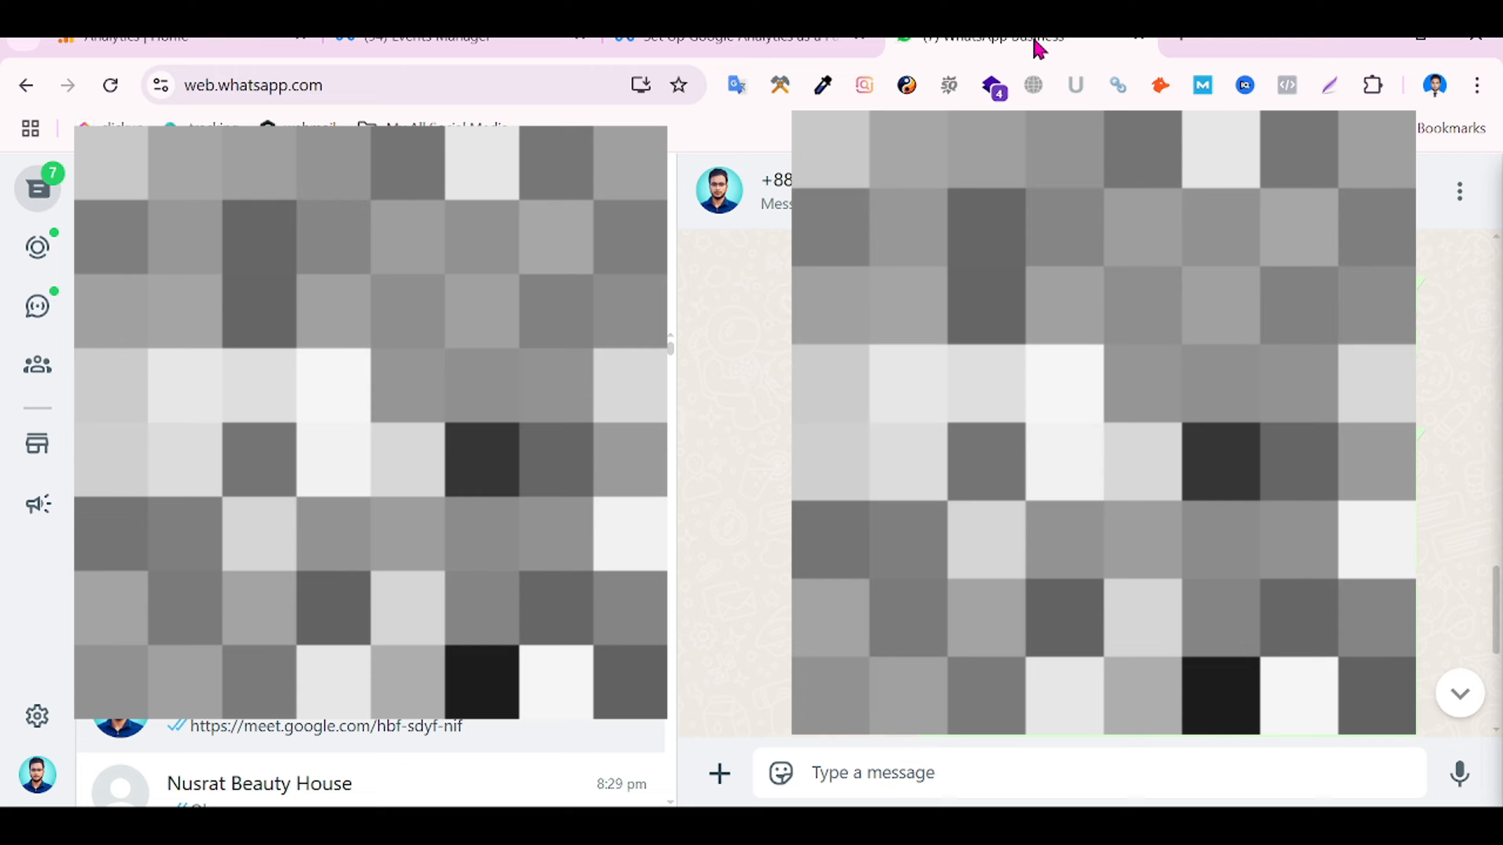
pyautogui.click(715, 43)
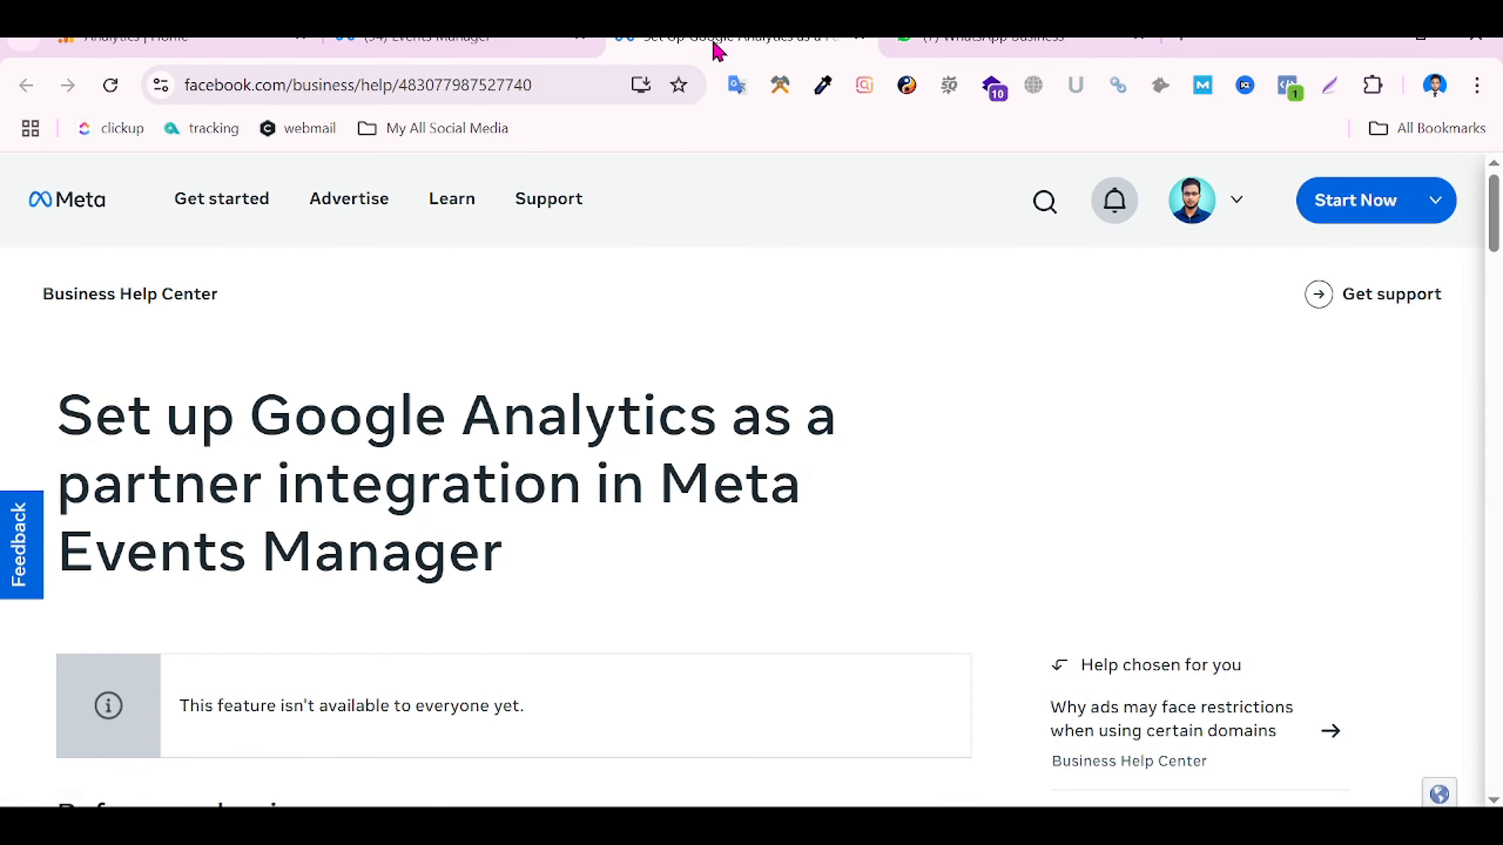
# Open Meta Events Manager in a new browser tab and switch to the M Rafi SEO business portfolio.
pyautogui.click(1192, 41)
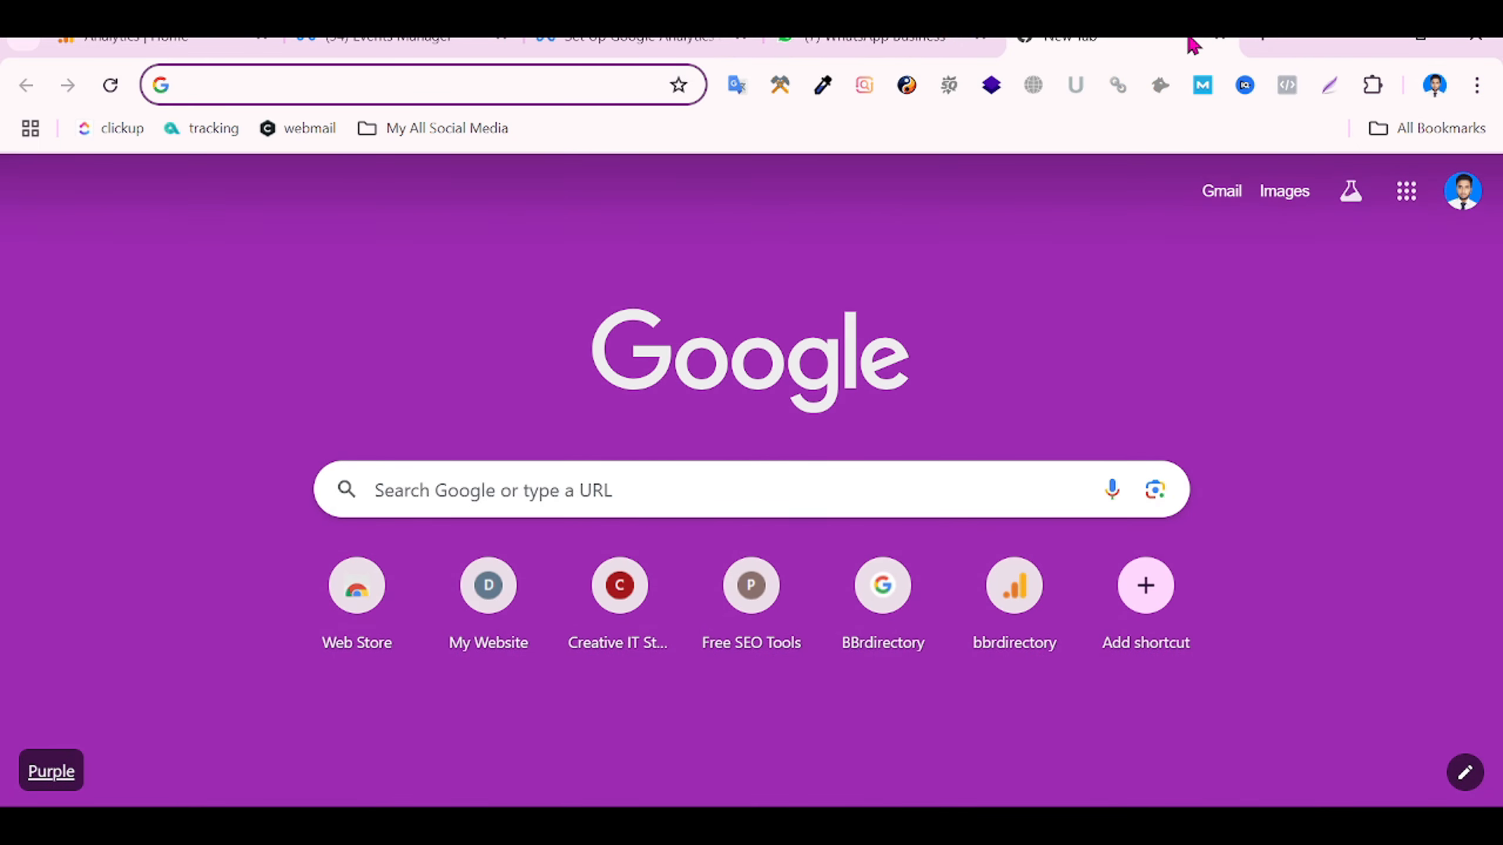
pyautogui.write('even')
pyautogui.press('Return')
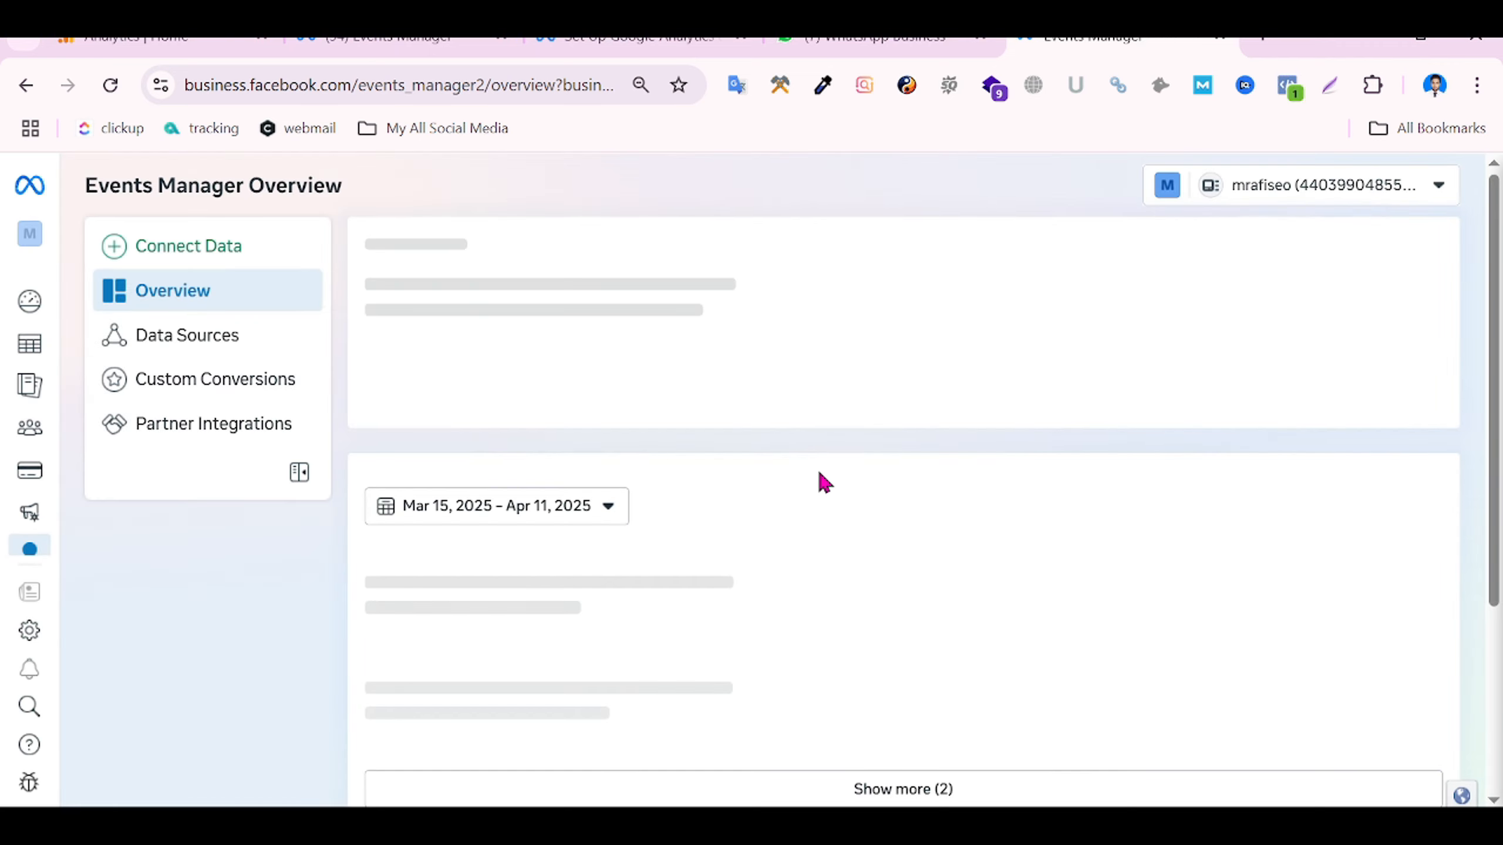
pyautogui.click(1354, 187)
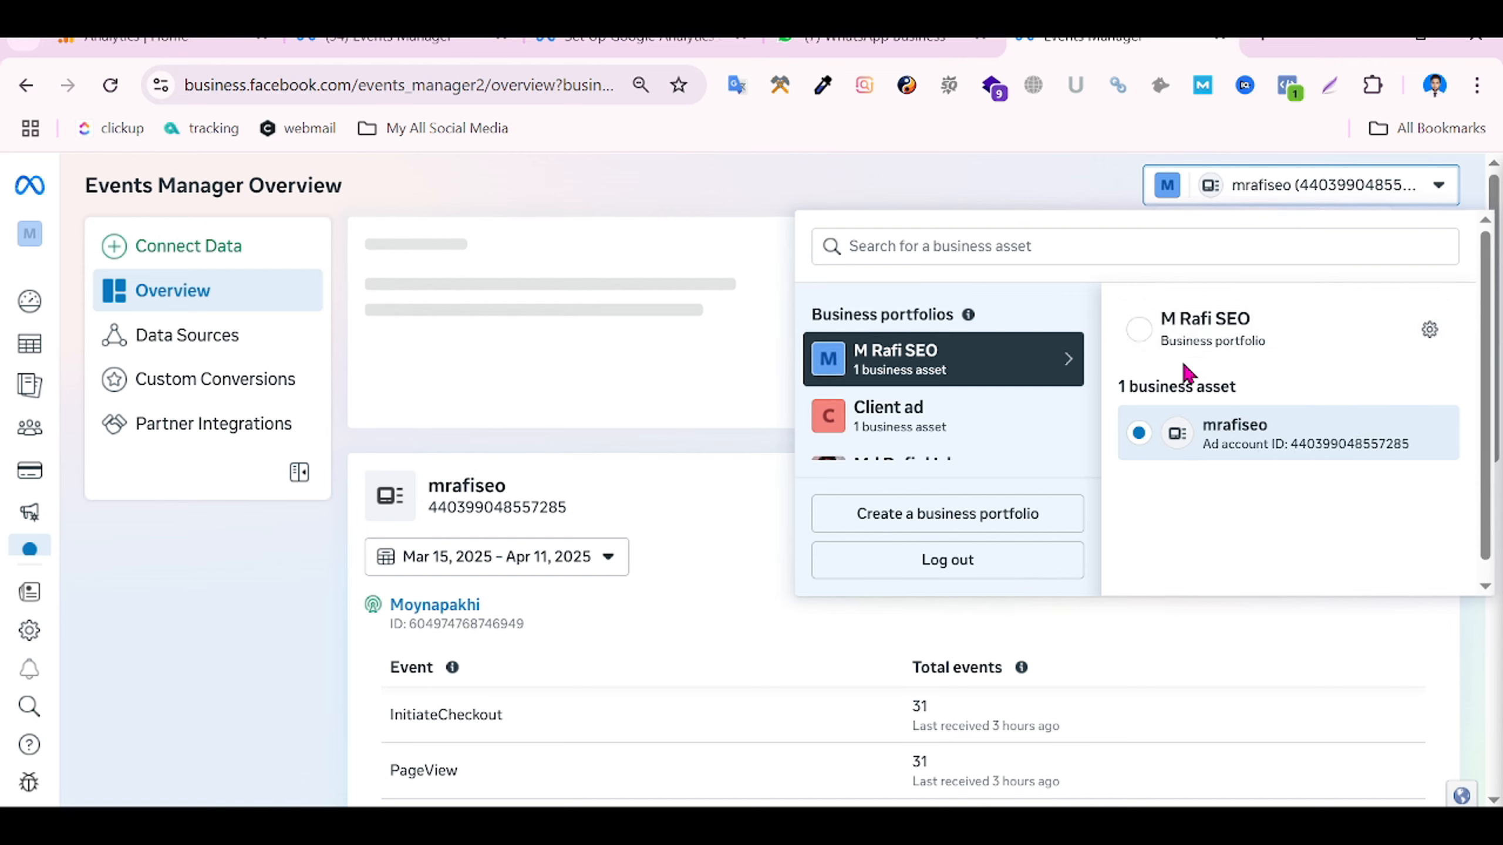
pyautogui.click(1124, 329)
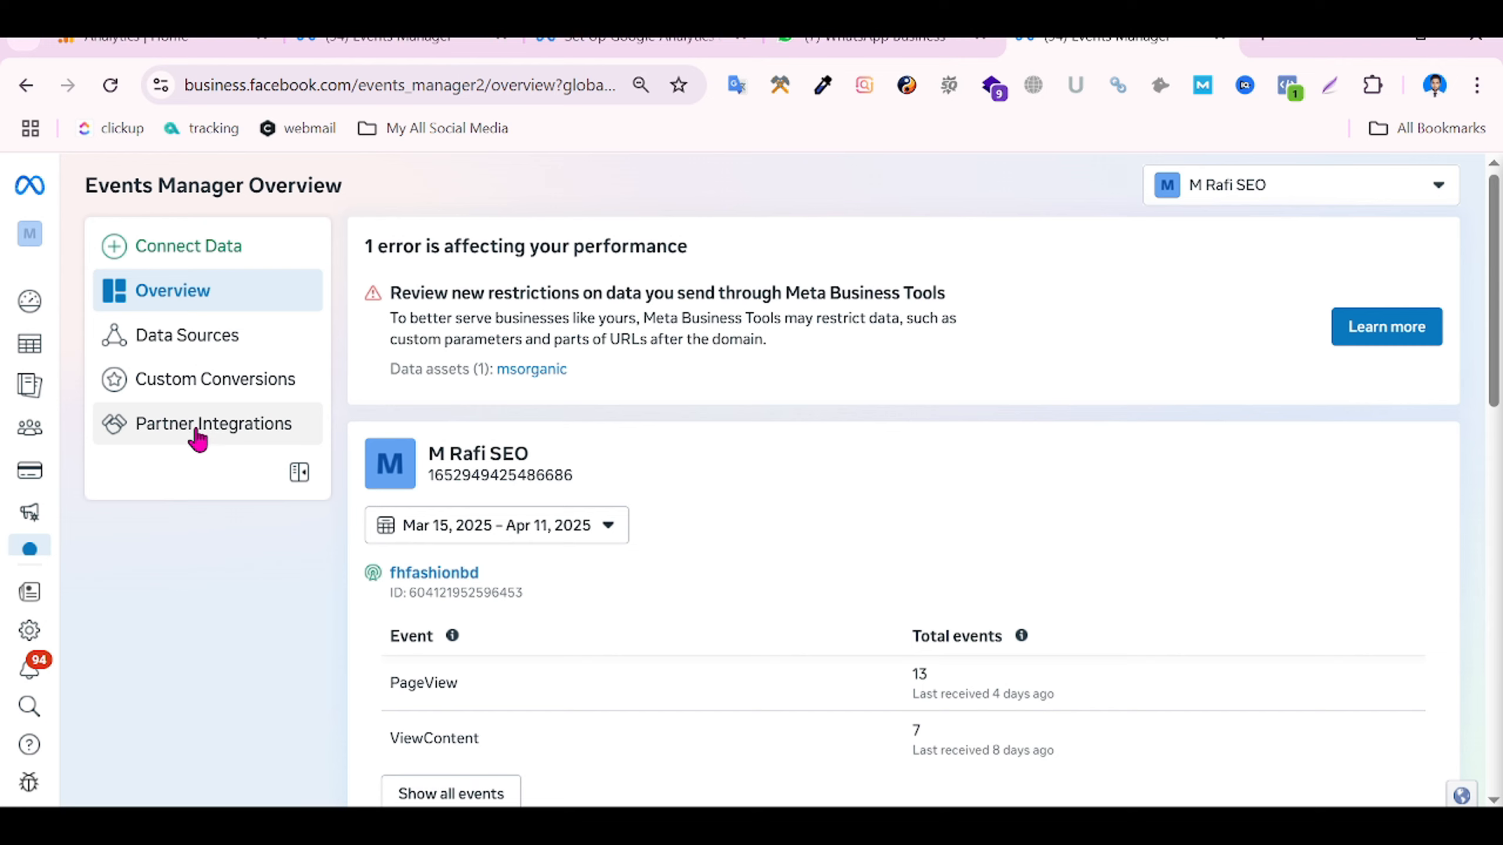
# Find Google Analytics among the partner integrations and start its integration setup.
pyautogui.click(222, 425)
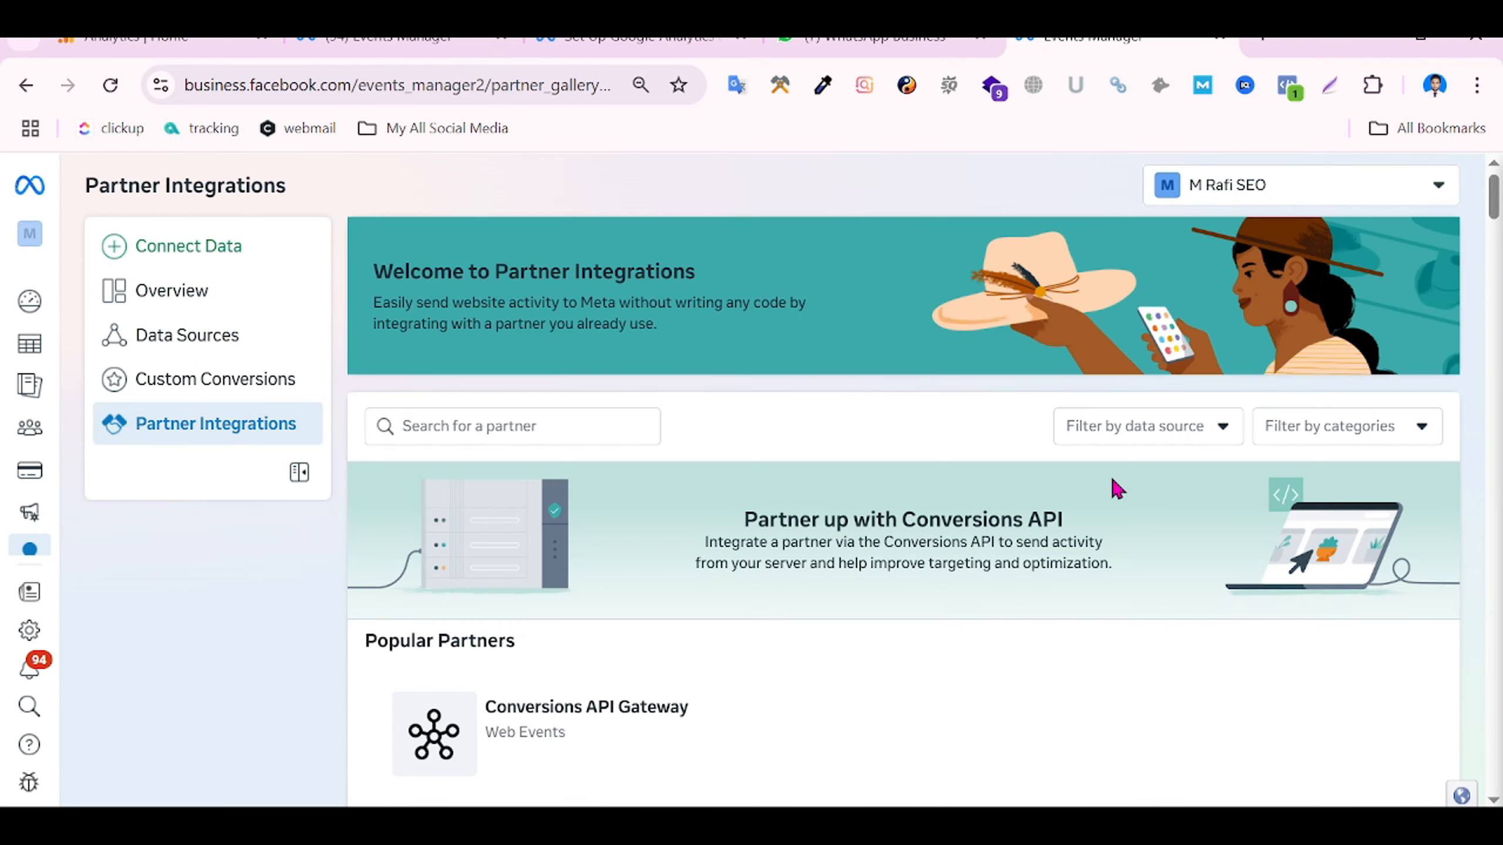
pyautogui.scroll(-15, 778, 450)
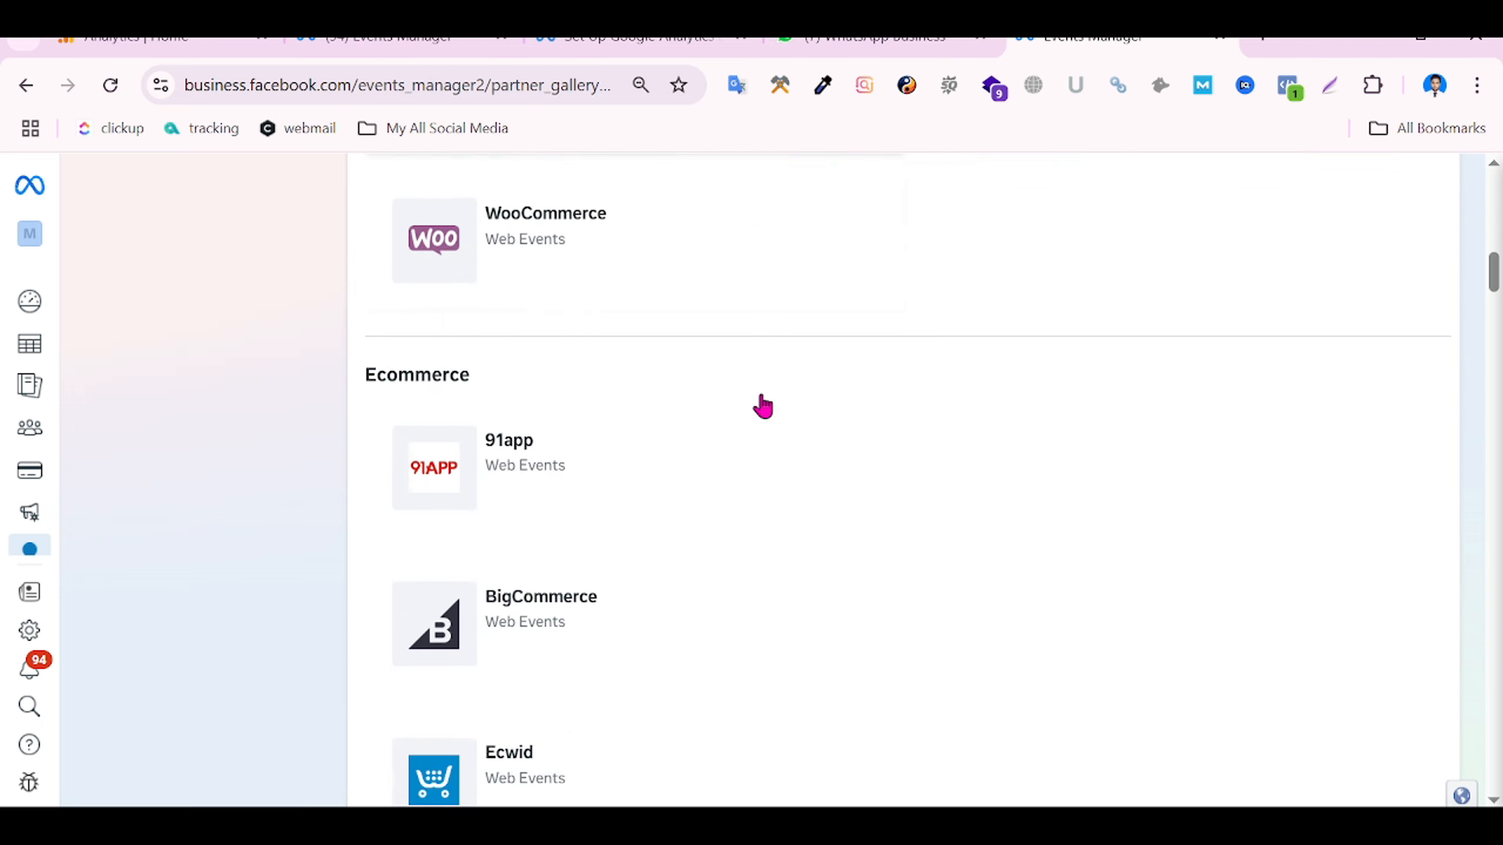
pyautogui.scroll(-8, 762, 410)
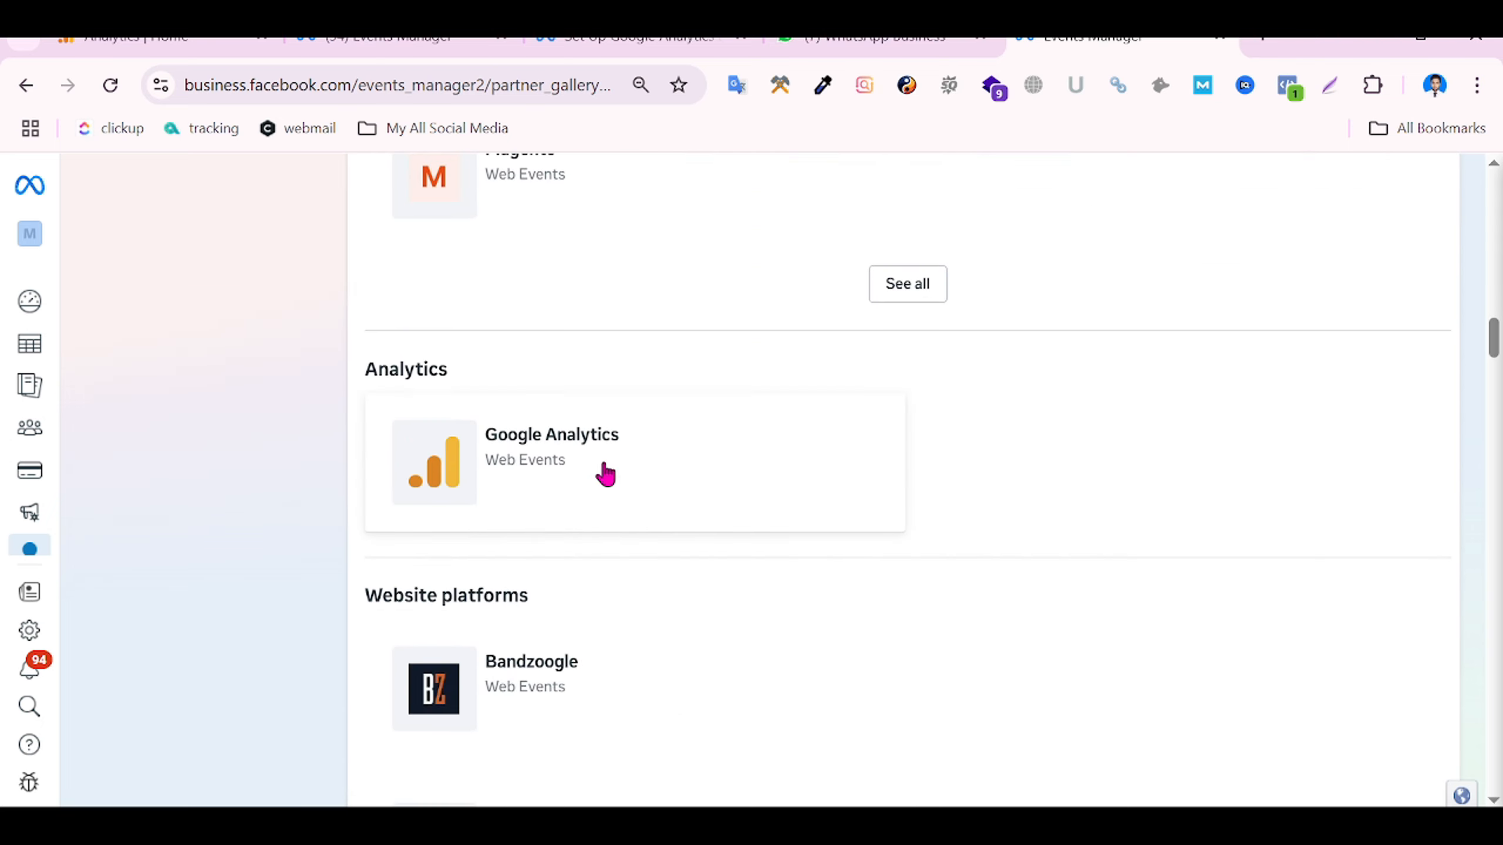
pyautogui.click(597, 457)
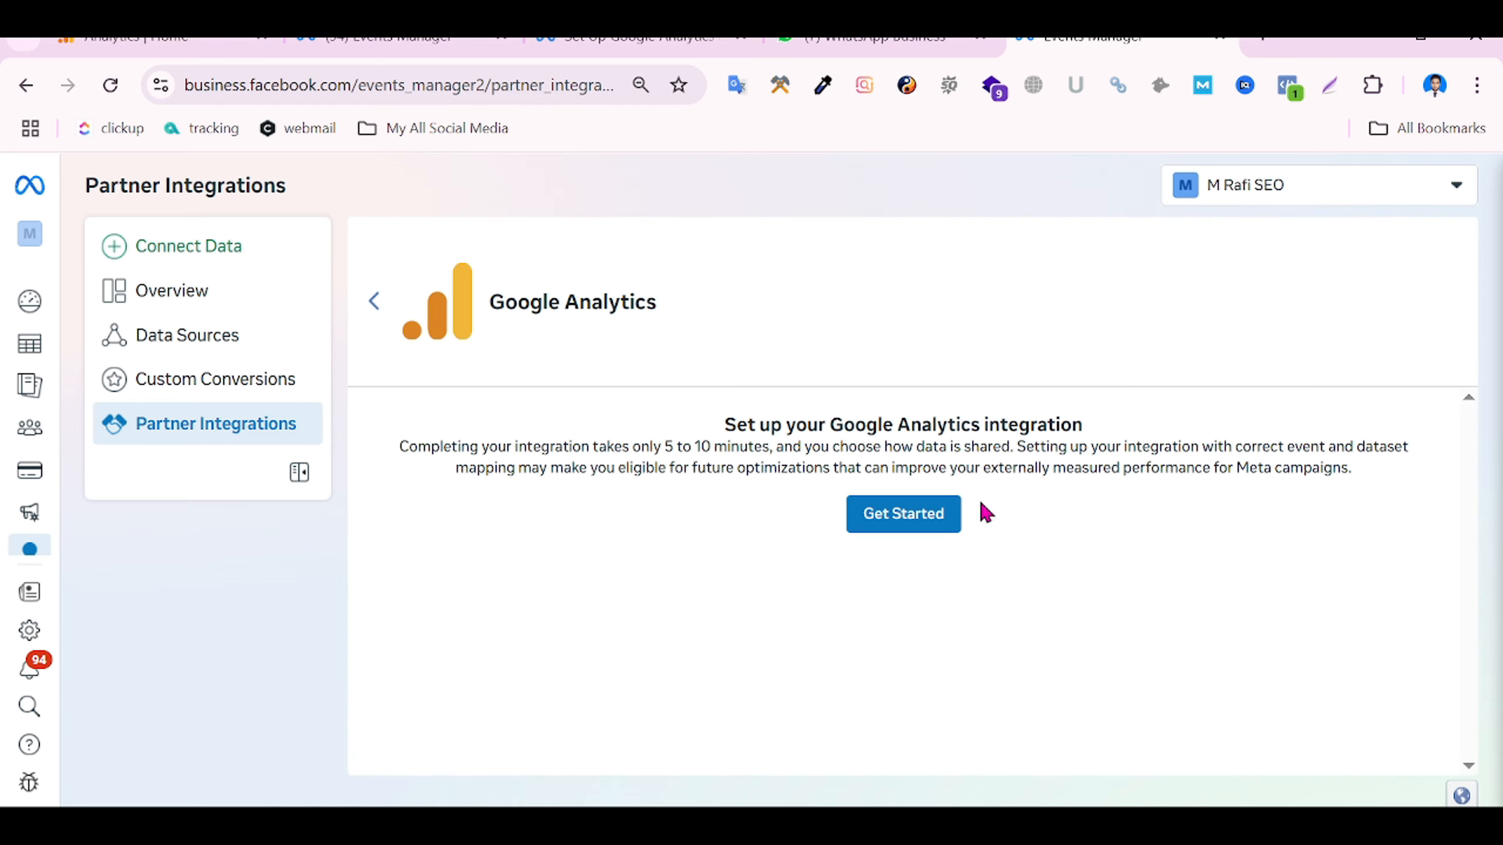
pyautogui.moveTo(727, 429); pyautogui.dragTo(864, 449)
pyautogui.moveTo(1096, 529); pyautogui.dragTo(1109, 529)
pyautogui.click(901, 508)
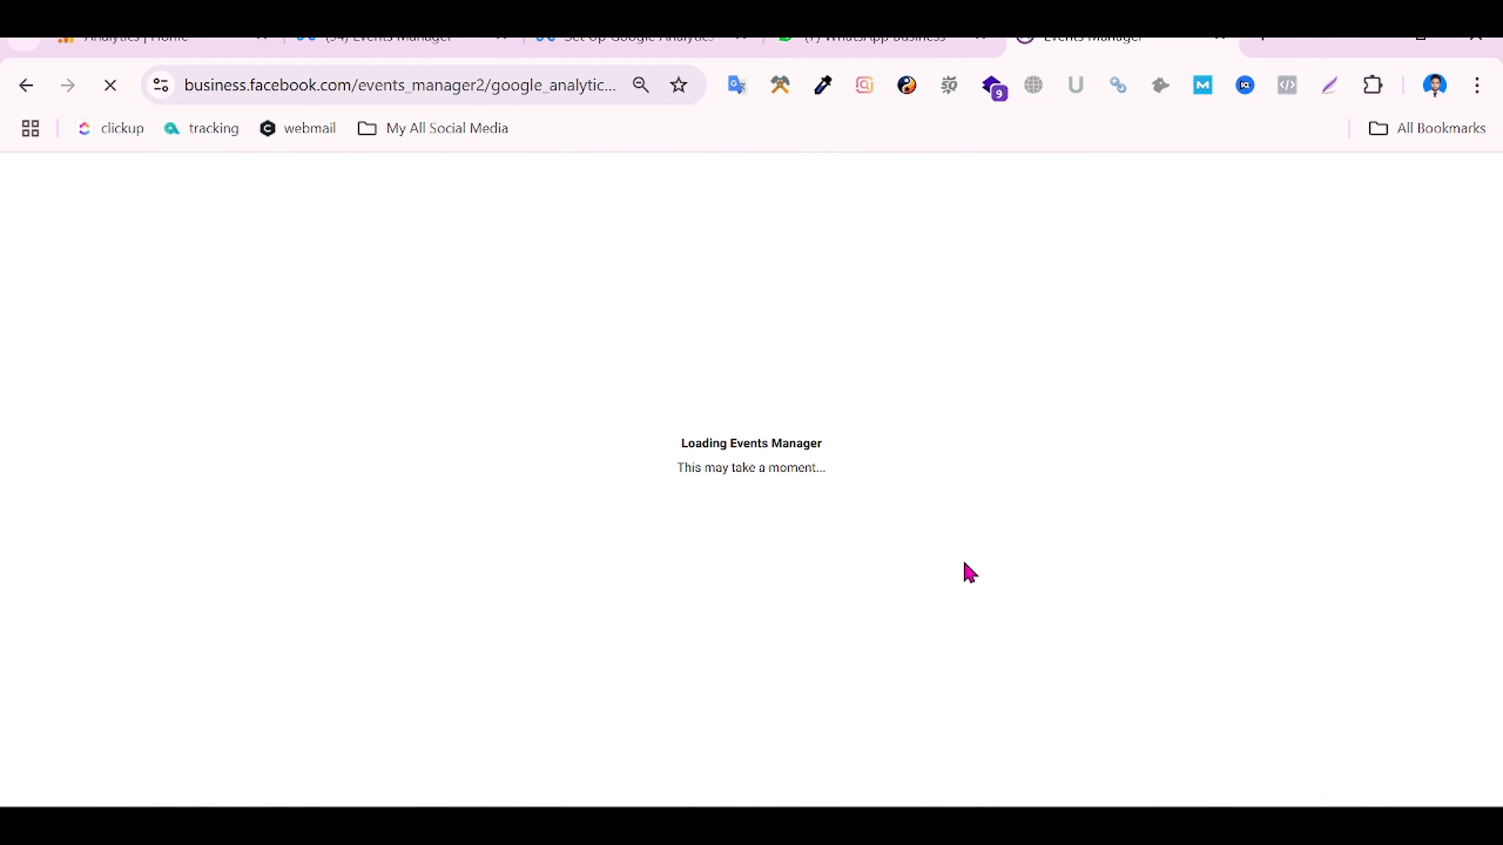
# Agree to the connection terms and grant Meta GA Integration access to the existing Google account's Analytics data.
pyautogui.scroll(-1, 947, 509)
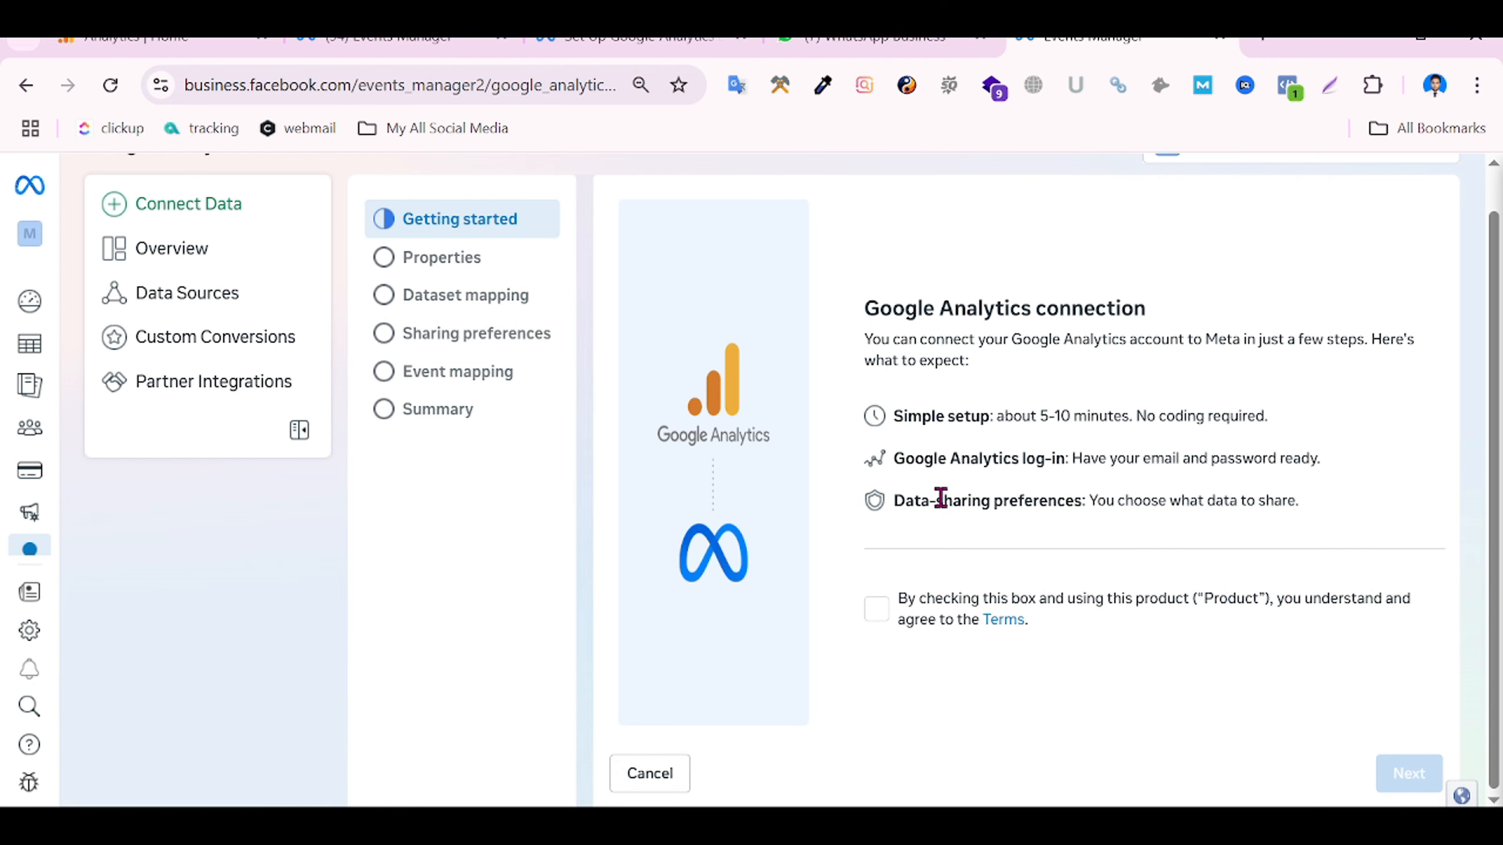
pyautogui.click(876, 610)
pyautogui.click(1425, 777)
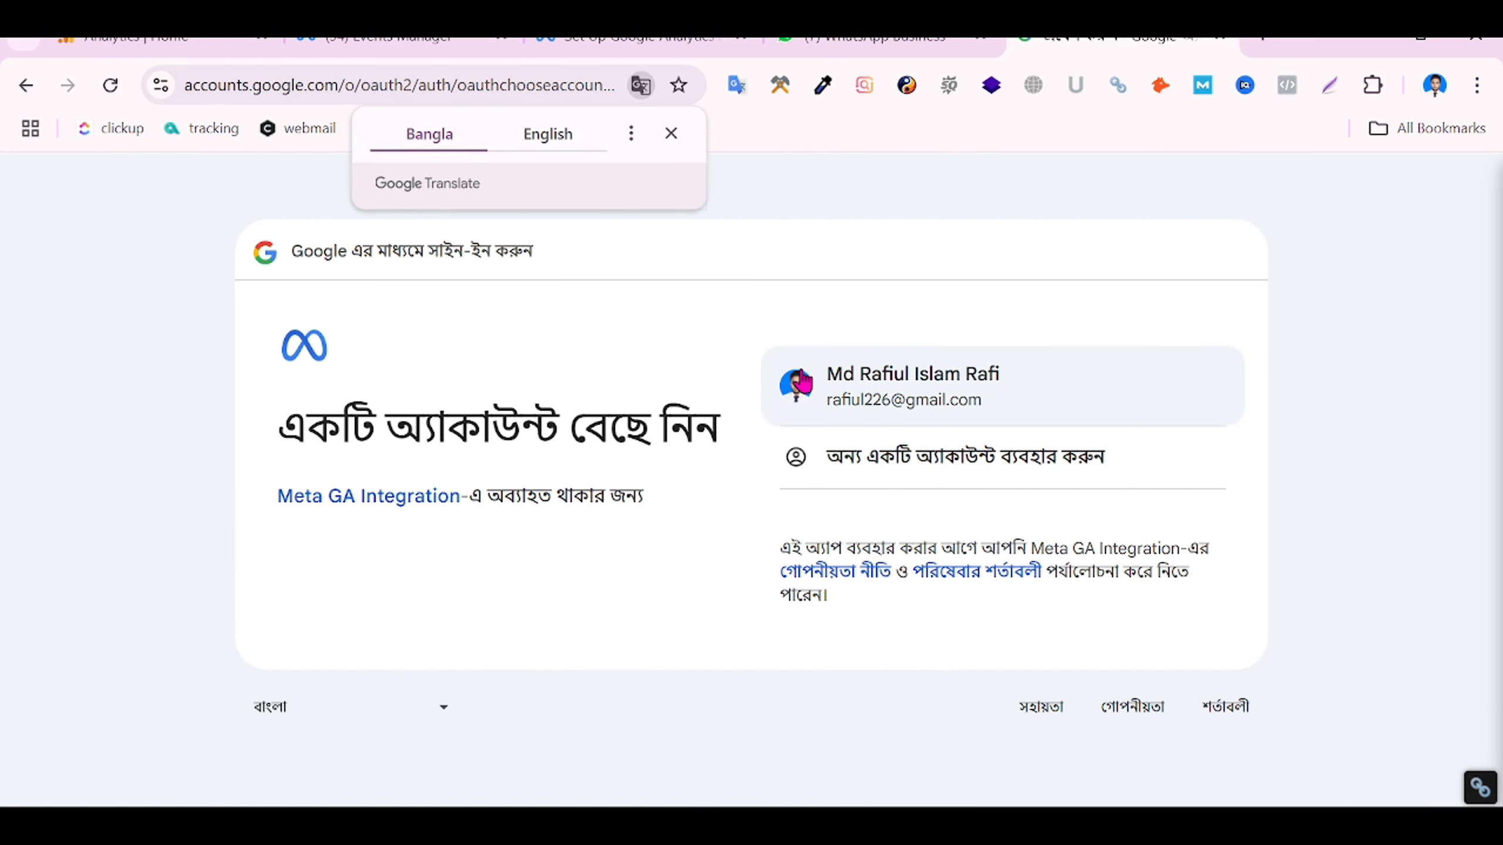
pyautogui.click(947, 399)
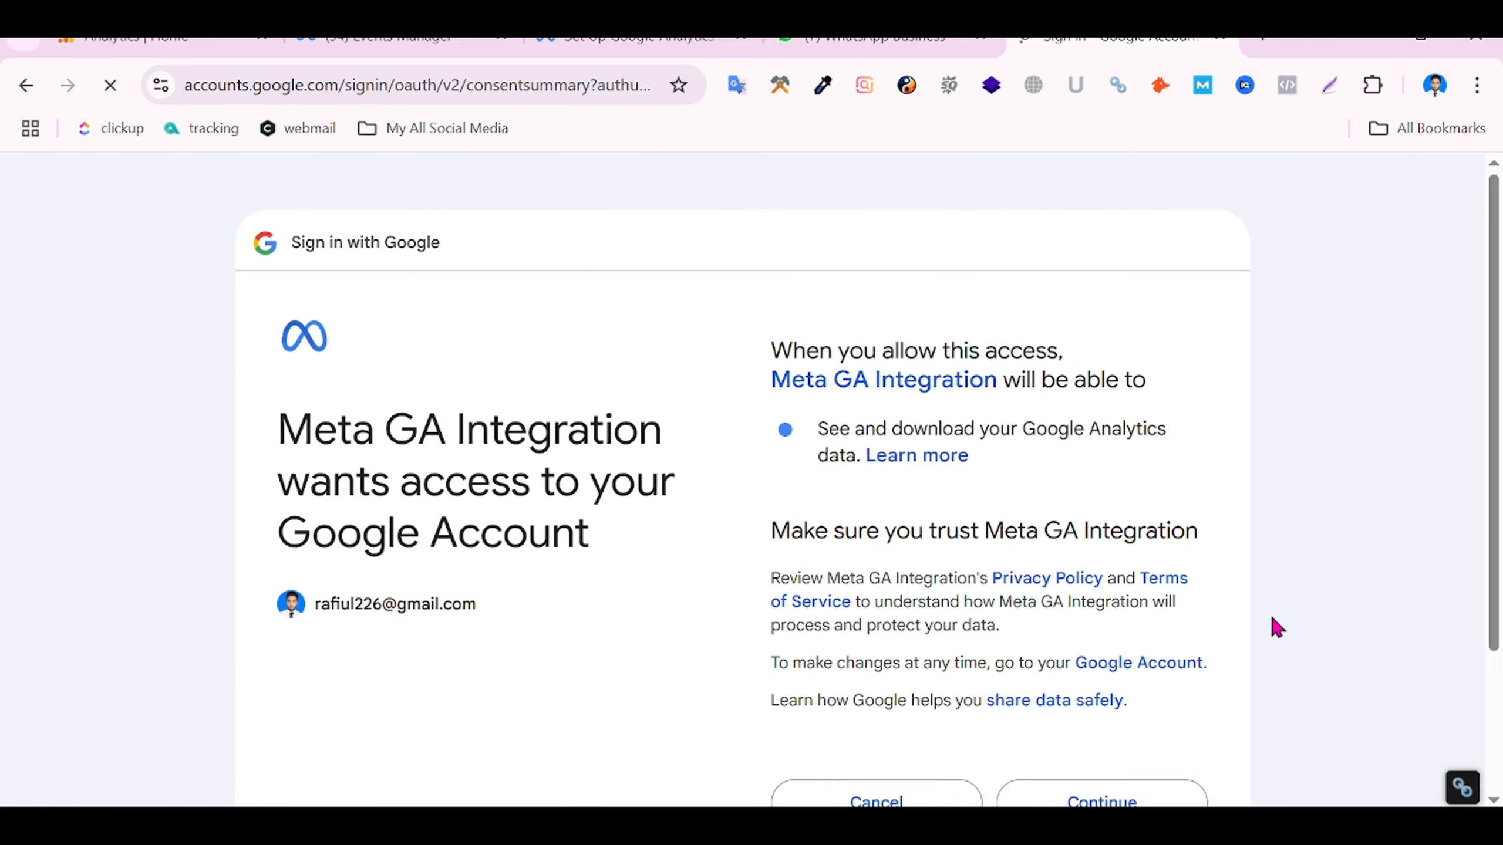
pyautogui.scroll(-3, 1268, 621)
pyautogui.click(1105, 622)
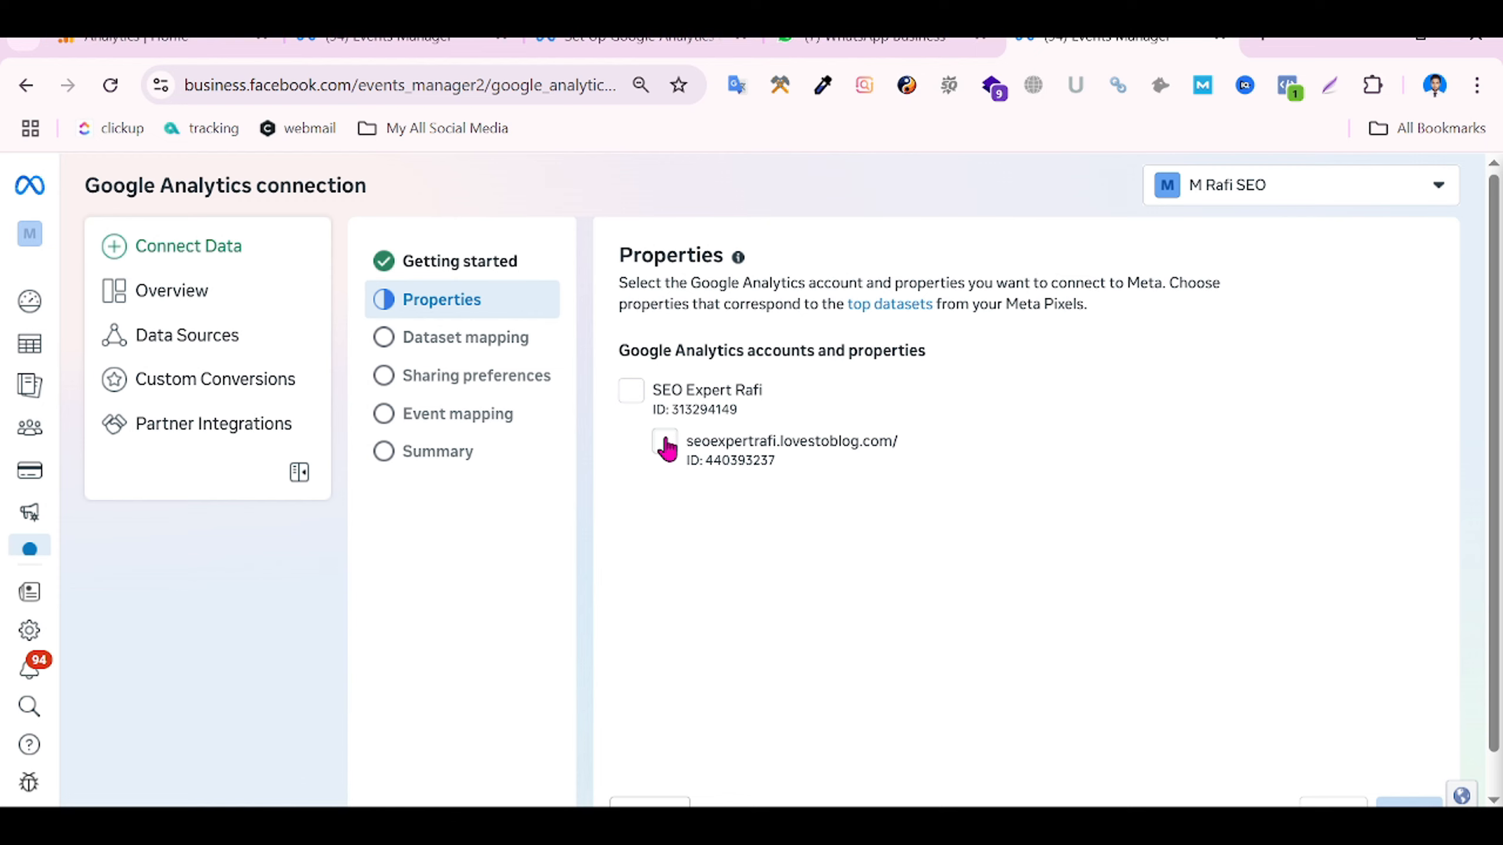
# Choose the SEO Expert Rafi Analytics account for the connection and continue to dataset mapping.
pyautogui.click(631, 392)
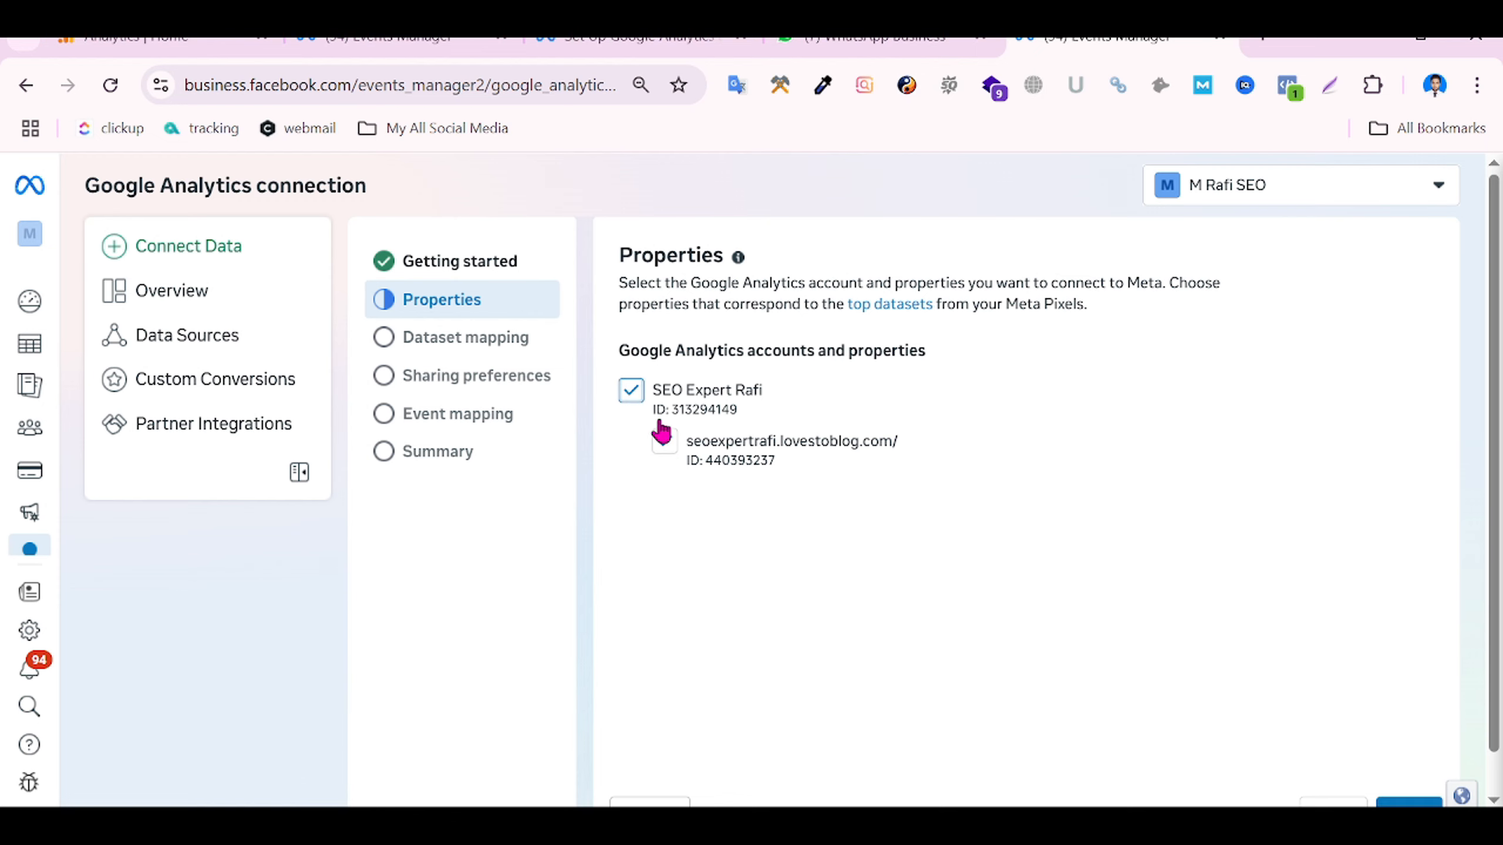
pyautogui.scroll(-1, 1343, 743)
pyautogui.click(1407, 776)
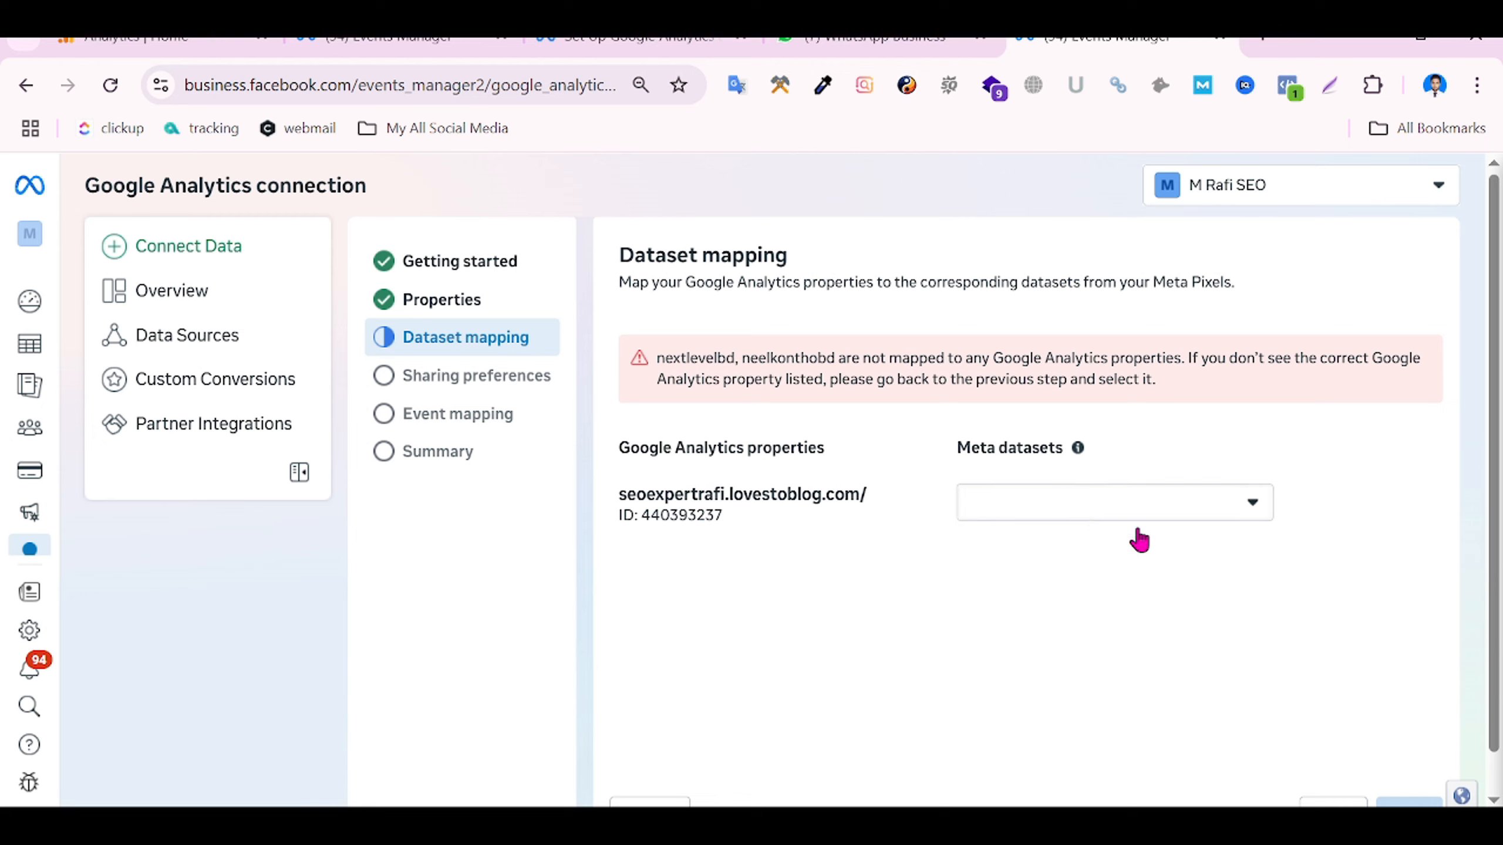
# Map the seoexpertrafi.lovestoblog.com property to the nextlevelbd Meta dataset and continue to the sharing preferences.
pyautogui.click(1250, 514)
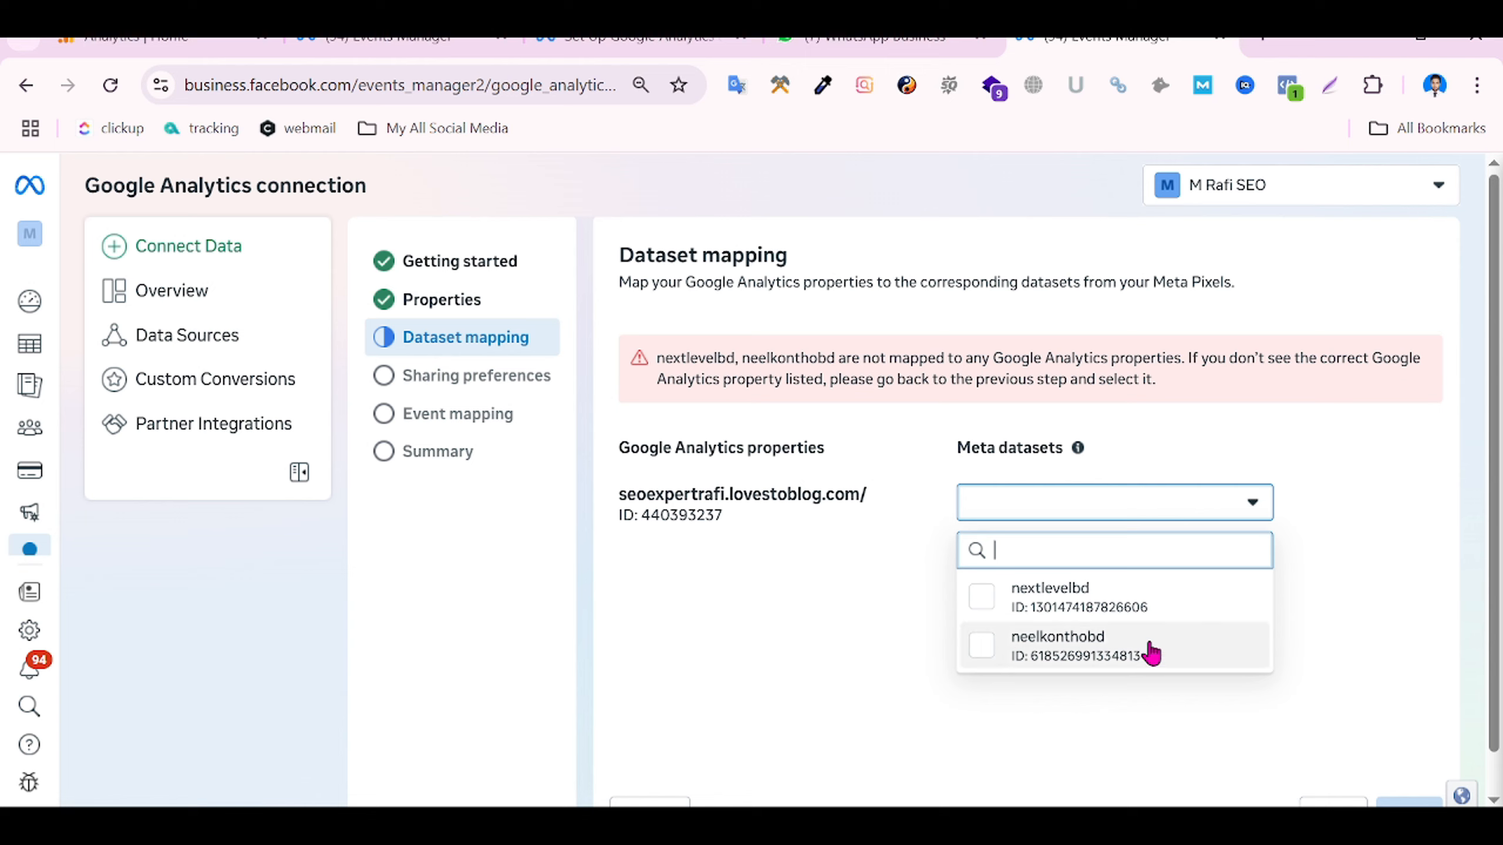
pyautogui.click(982, 597)
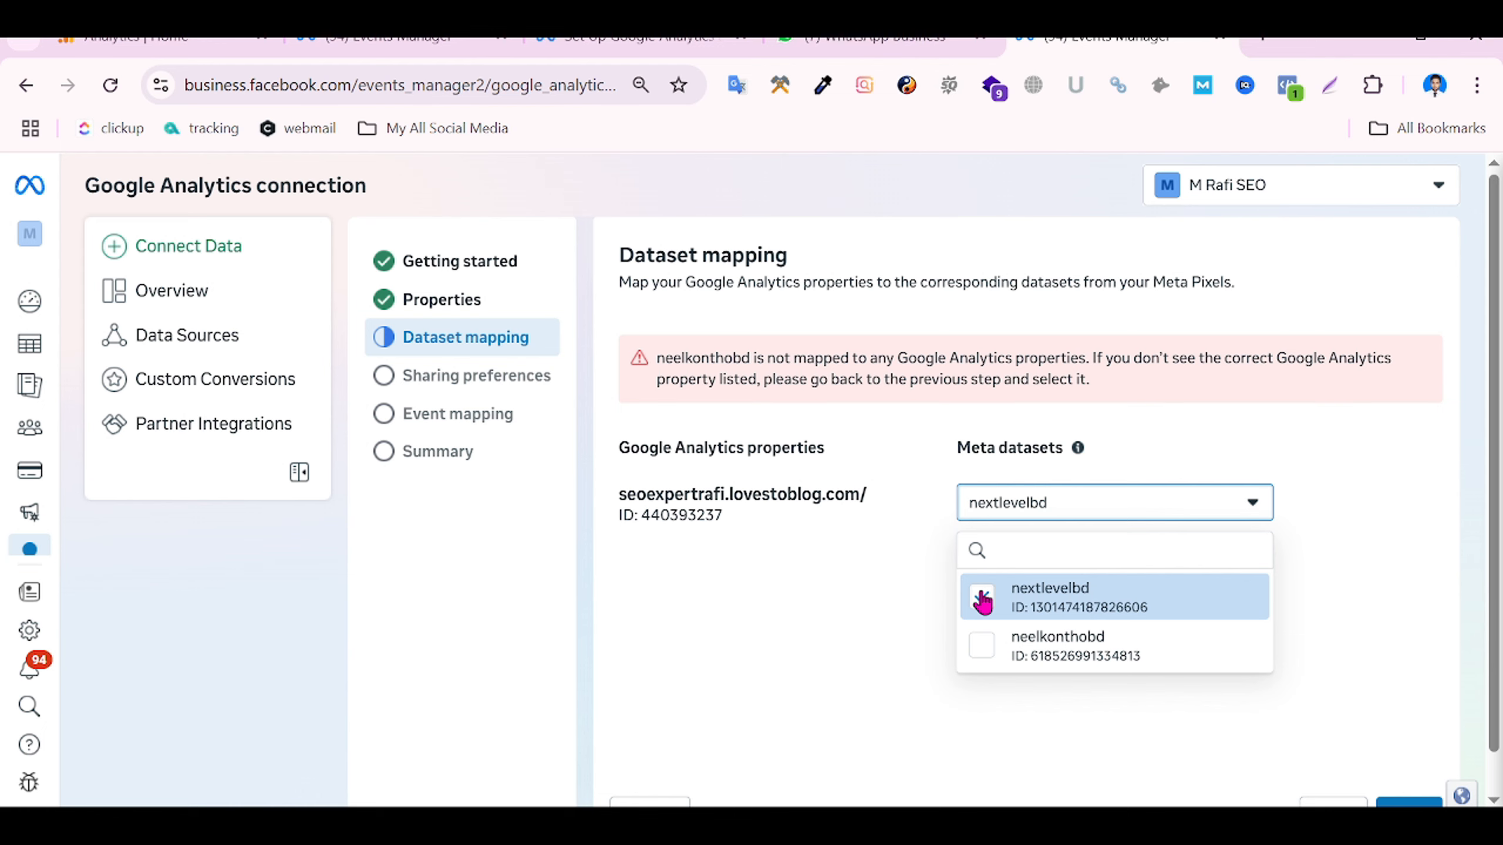
pyautogui.scroll(-1, 1361, 669)
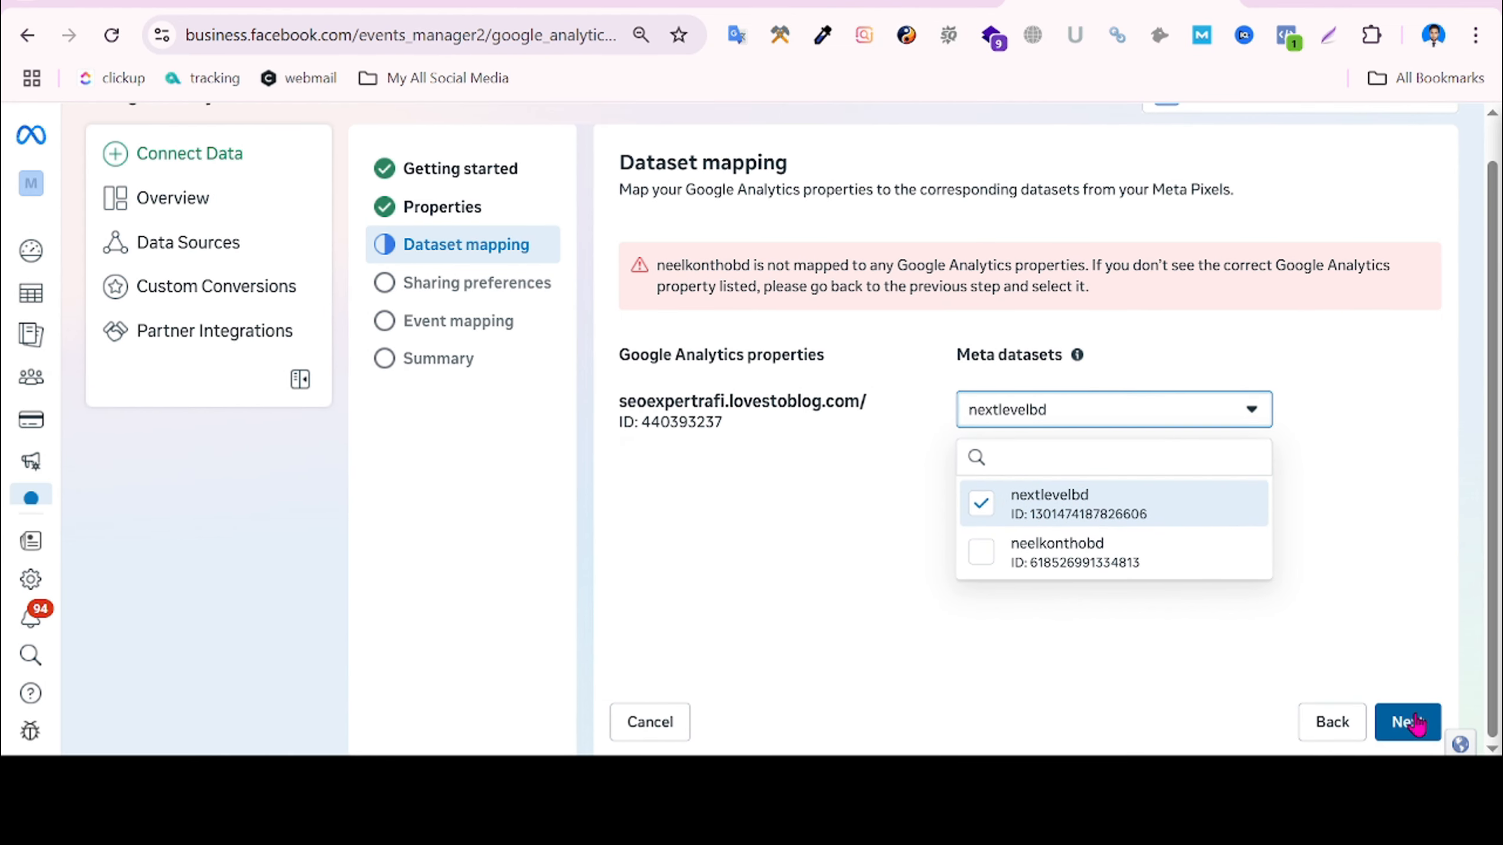
pyautogui.click(1411, 722)
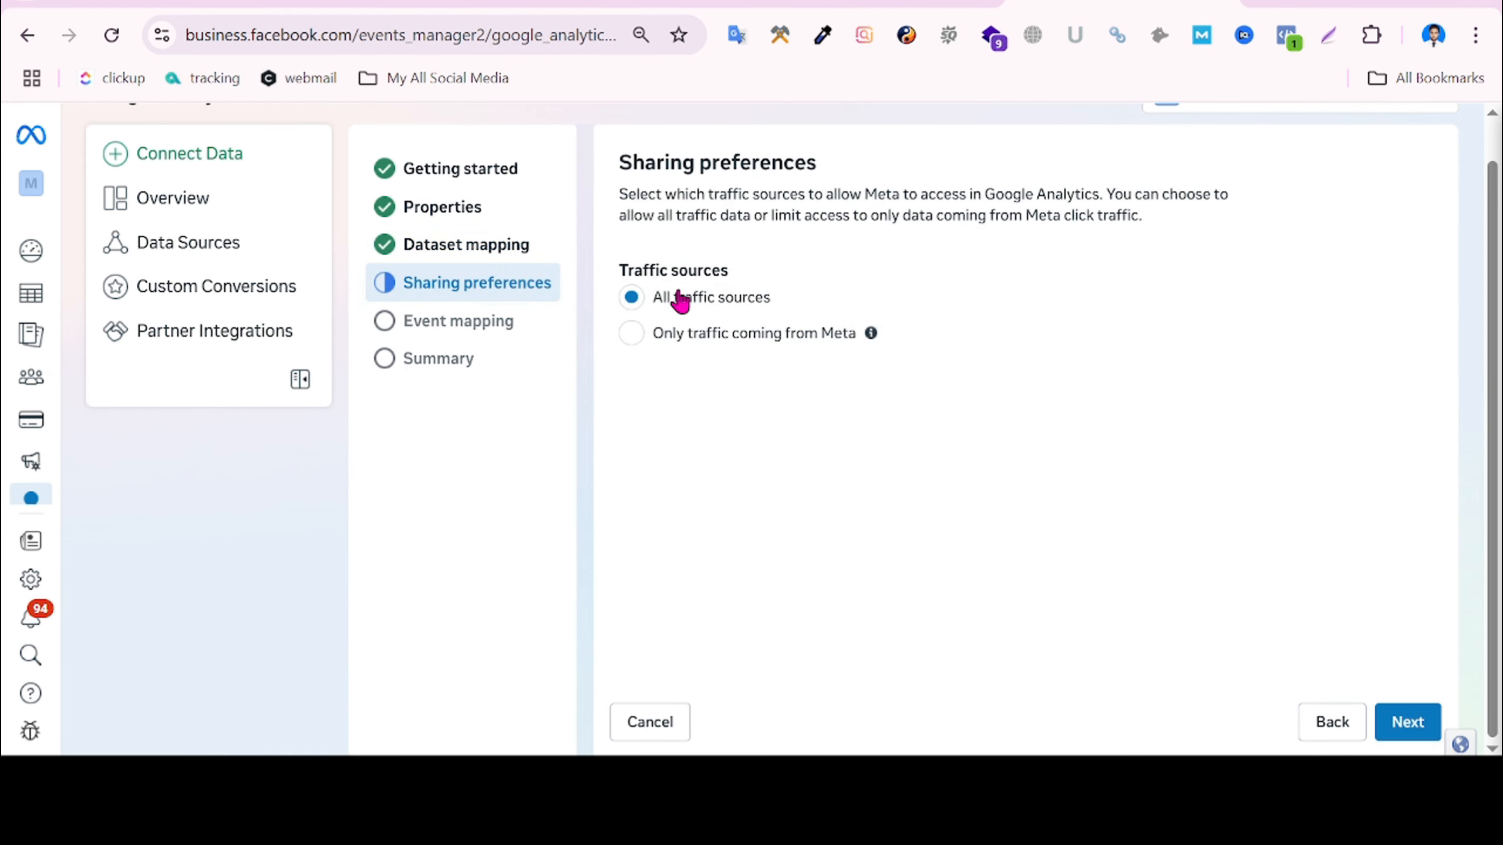
# Keep All traffic sources as the sharing preference and continue to event mapping.
pyautogui.moveTo(620, 269); pyautogui.dragTo(732, 276)
pyautogui.click(793, 279)
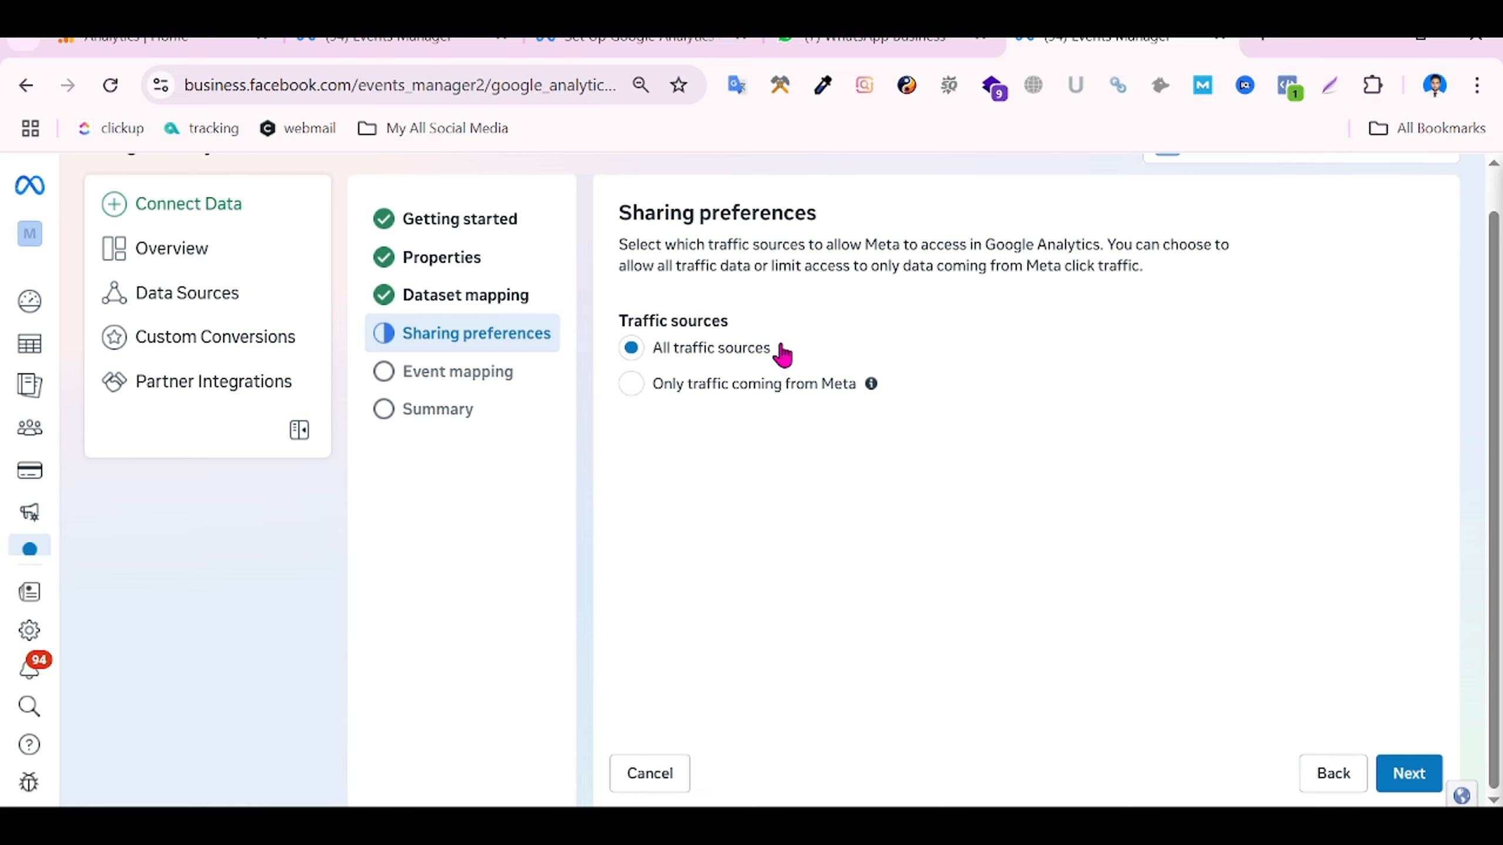
pyautogui.click(1413, 780)
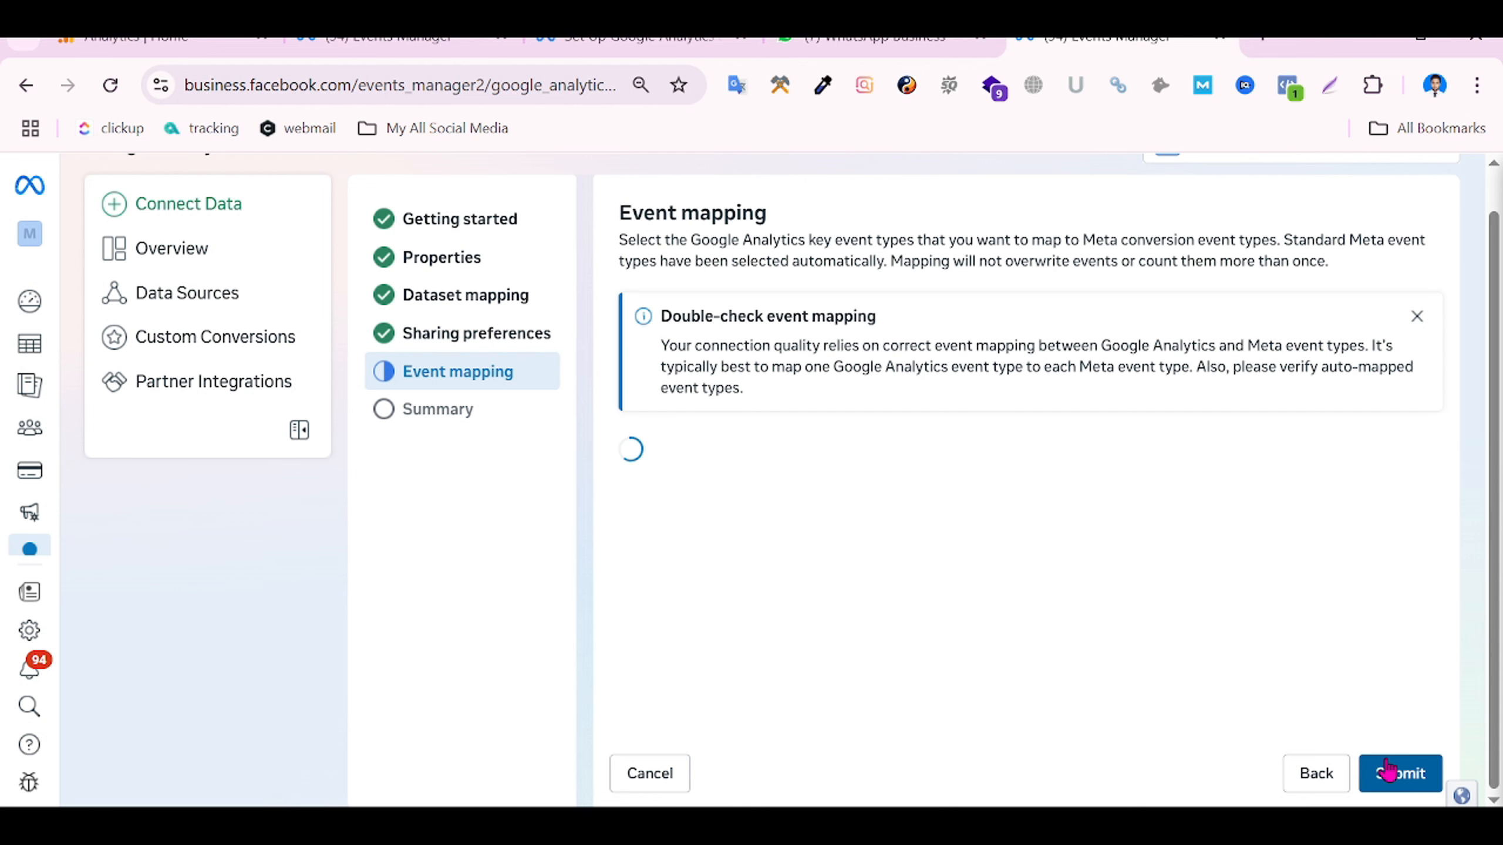
# Map the Meta Purchase event to the Google Analytics page_view event and submit the connection setup.
pyautogui.scroll(-1, 1371, 732)
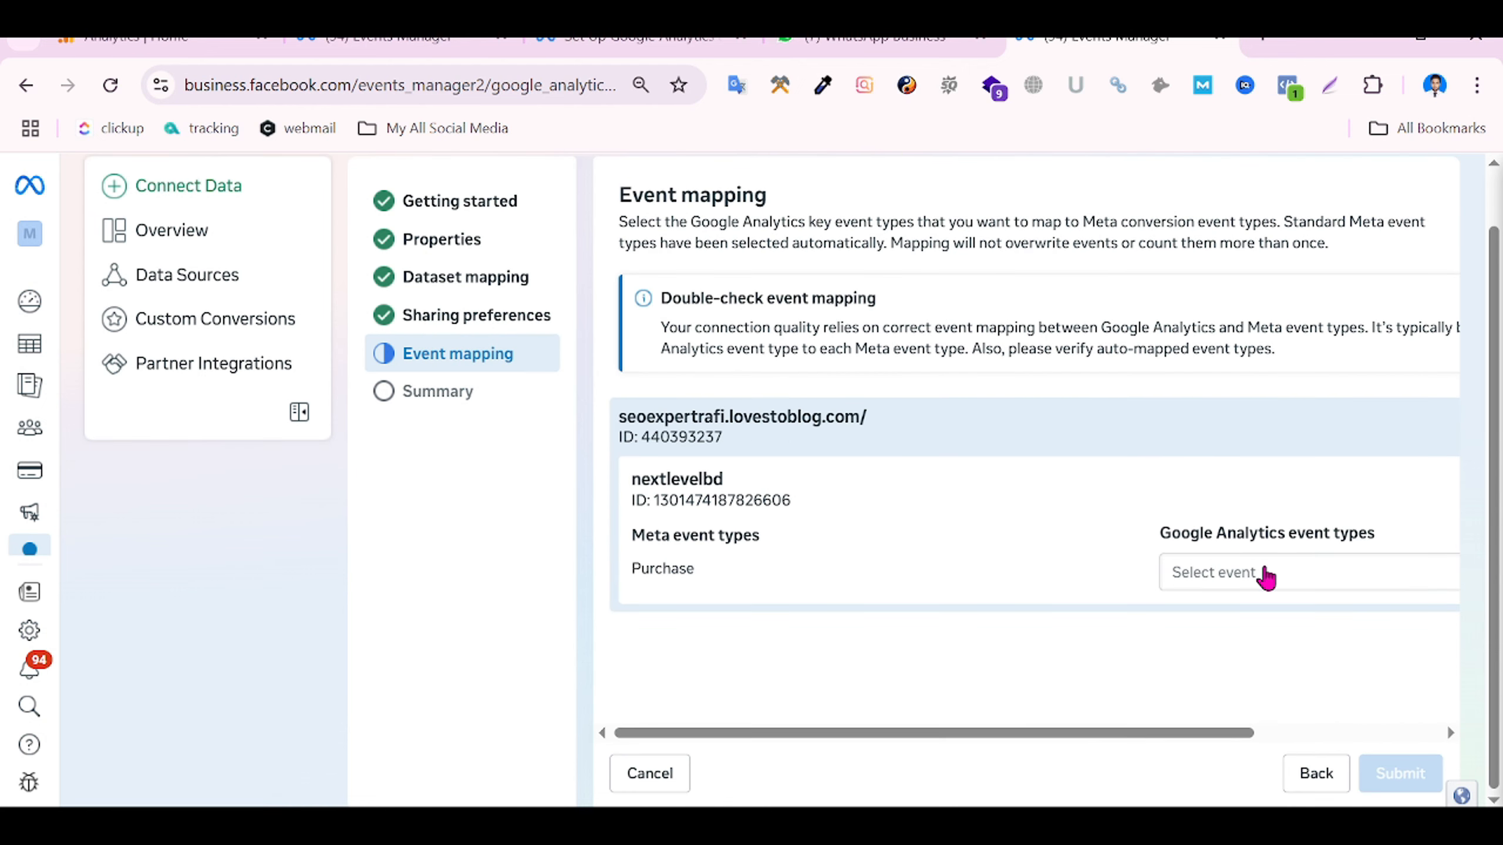
pyautogui.doubleClick(633, 573)
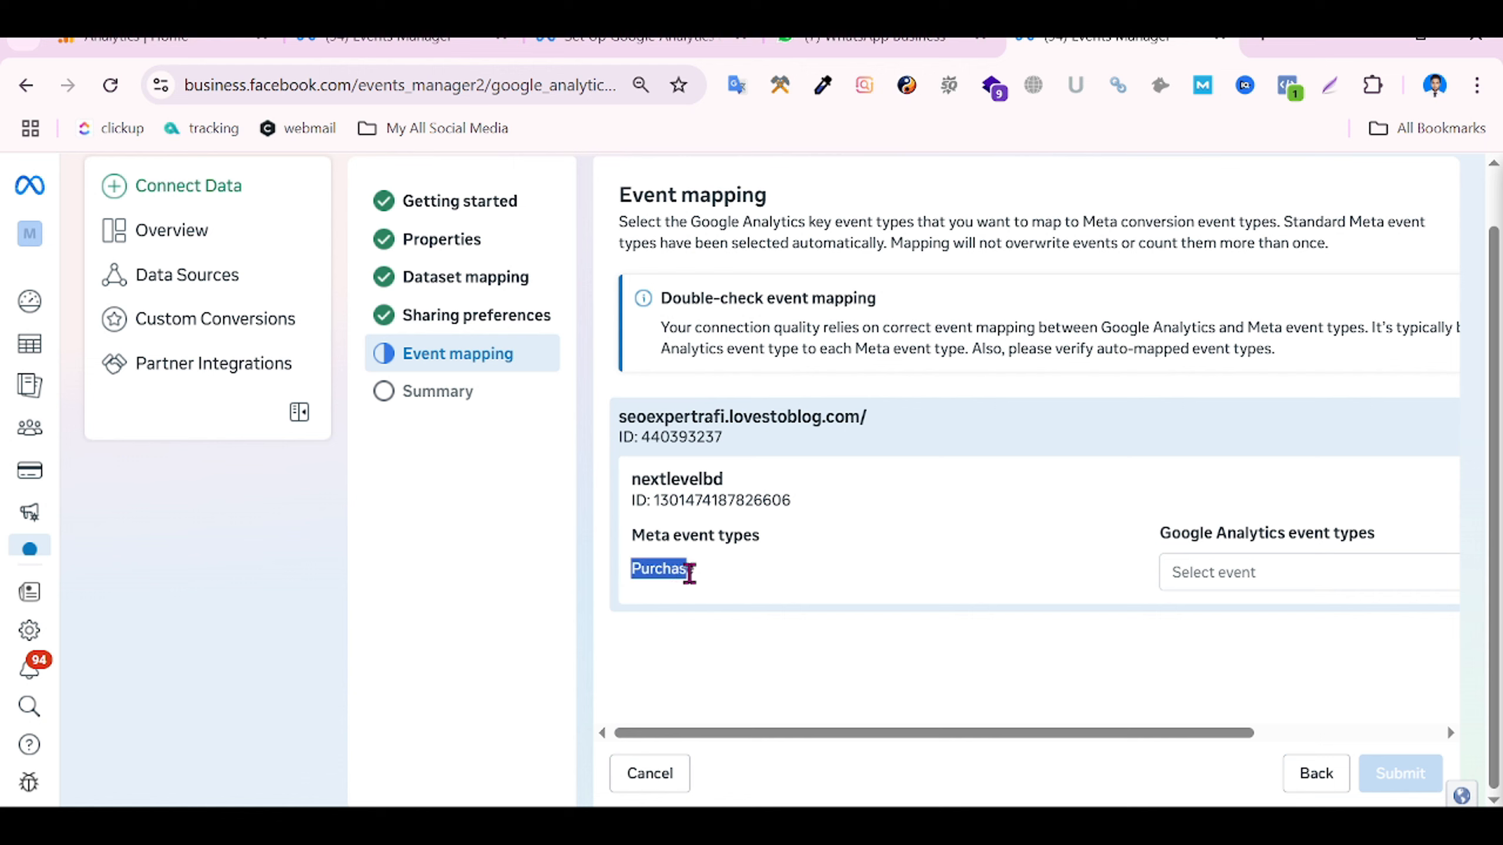
pyautogui.click(1214, 573)
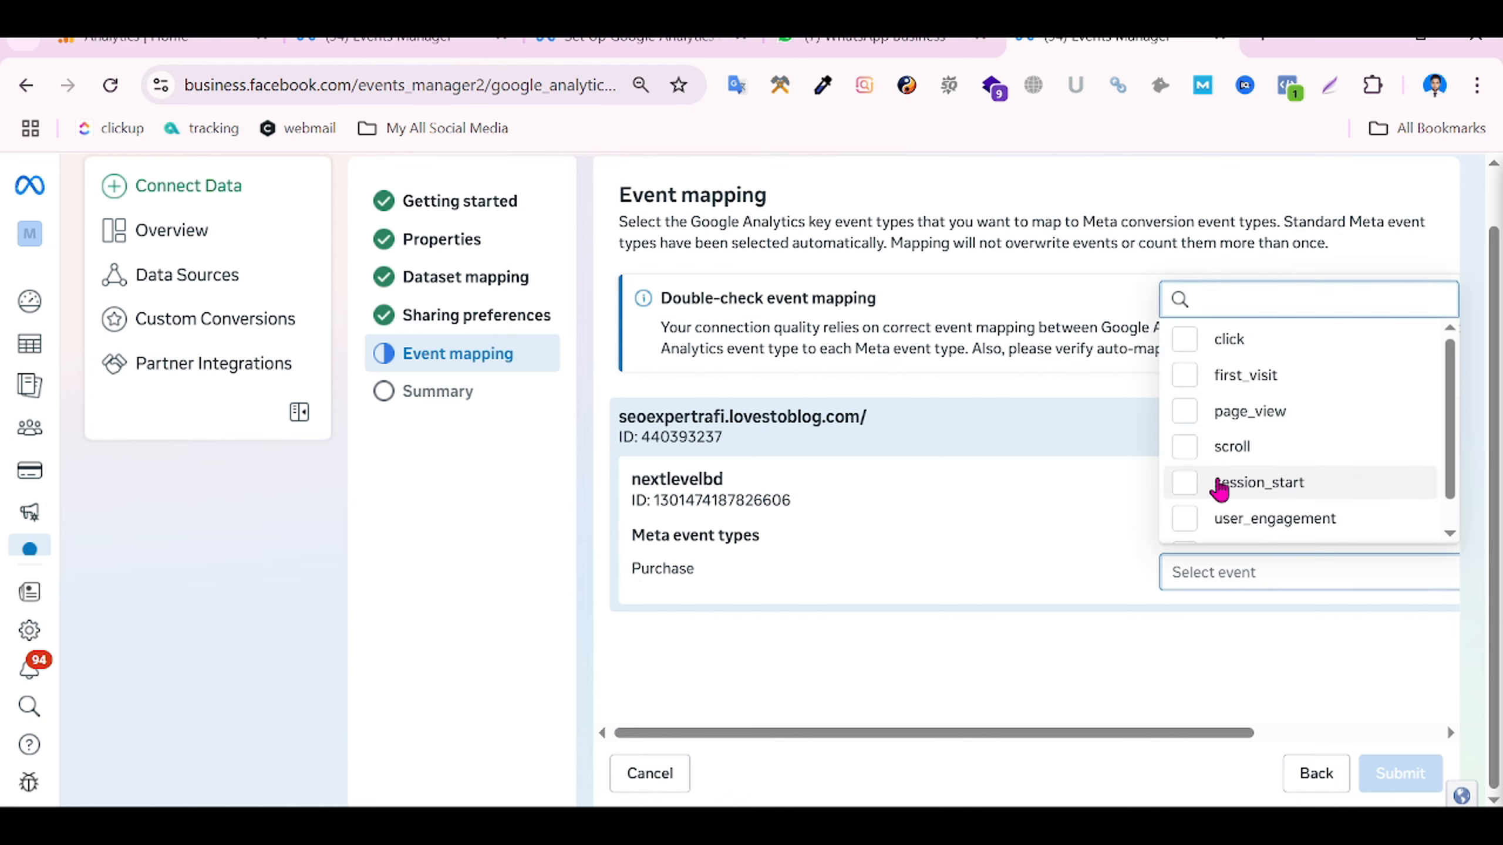
pyautogui.scroll(-1, 1208, 416)
pyautogui.scroll(1, 1227, 420)
pyautogui.click(1186, 416)
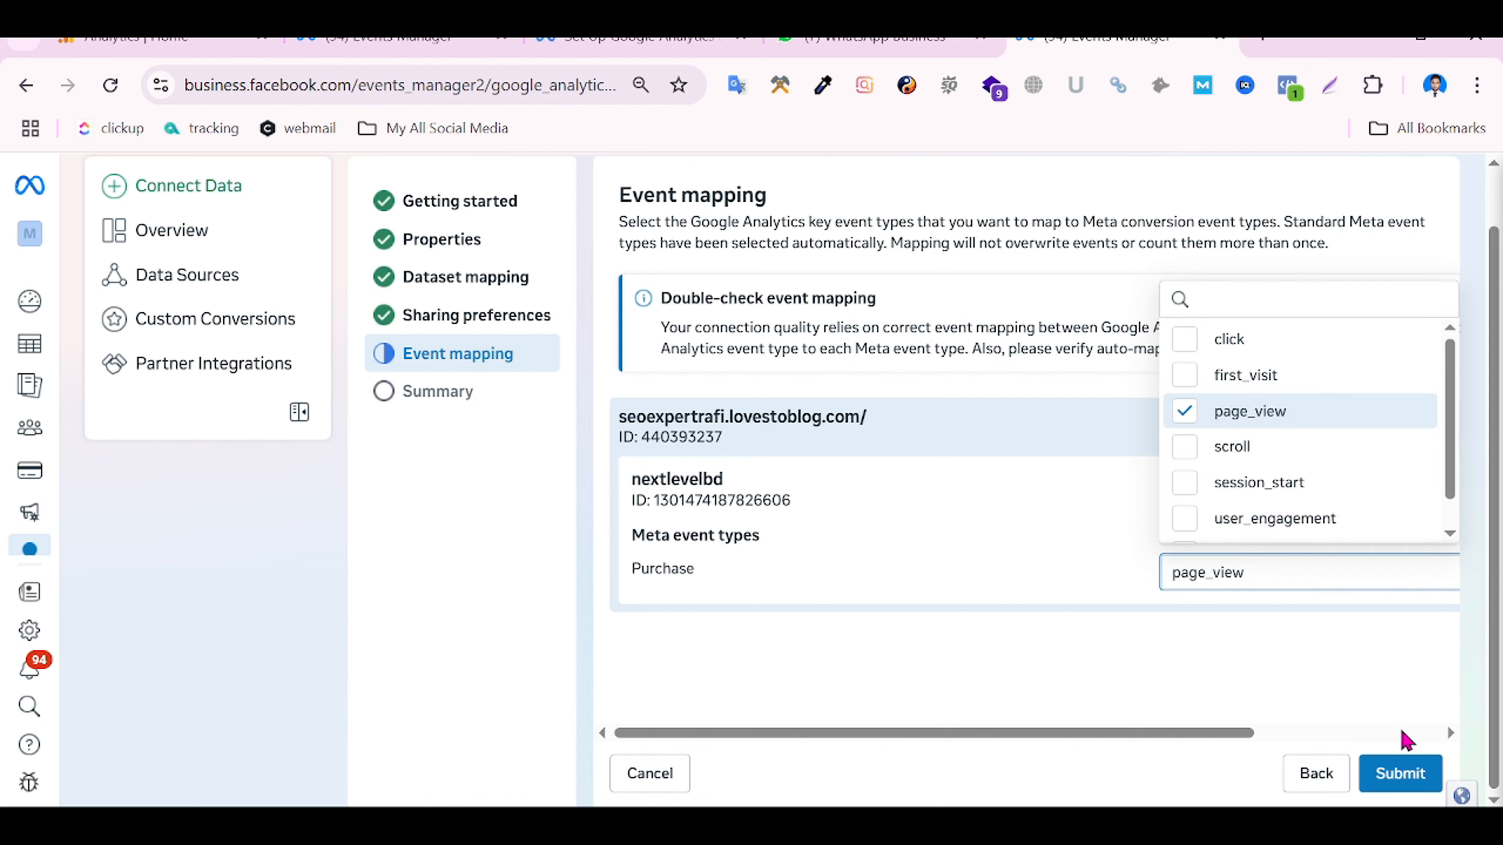
pyautogui.click(1403, 774)
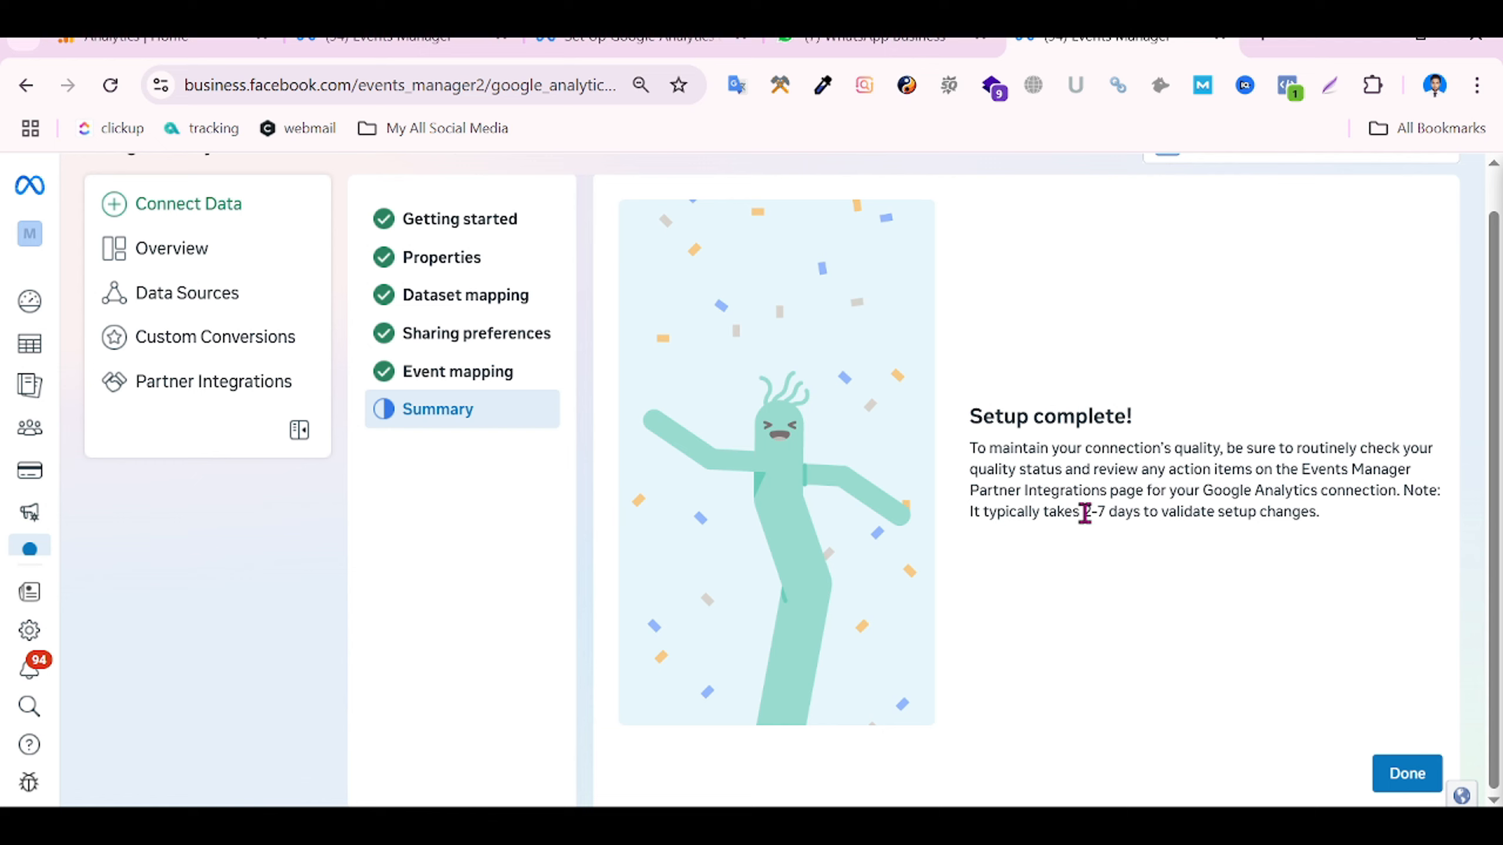
# Read the summary note about checking the connection's quality and the validation time for setup changes.
pyautogui.moveTo(1083, 511); pyautogui.dragTo(1158, 513)
pyautogui.moveTo(1253, 514); pyautogui.dragTo(969, 446)
pyautogui.click(1332, 527)
pyautogui.moveTo(1320, 512); pyautogui.dragTo(969, 446)
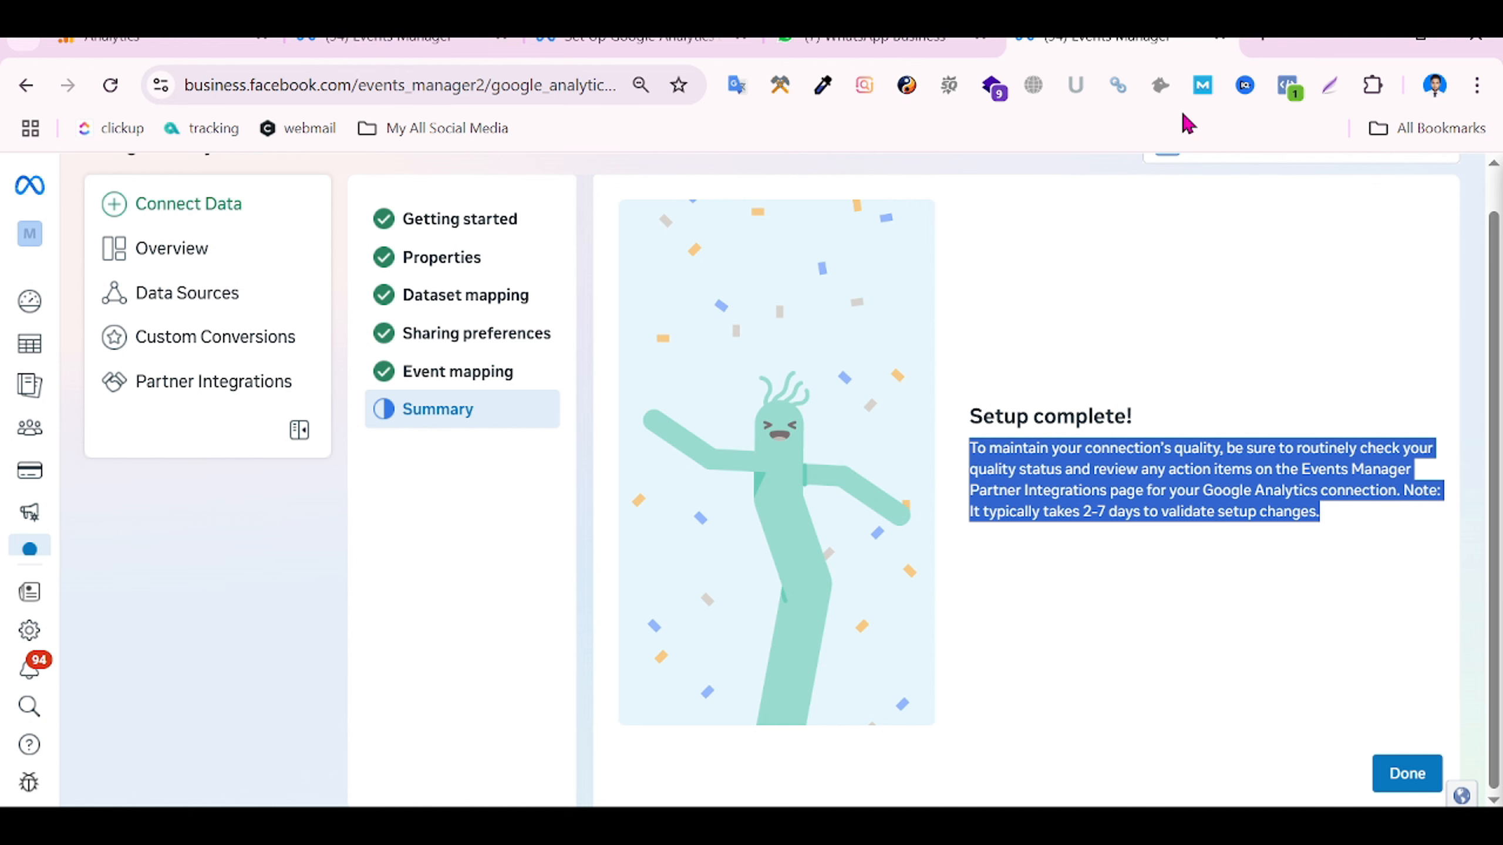
# Switch to Google Analytics and open the report library of the seoexpertrafi.lovestoblog.com property.
pyautogui.click(181, 51)
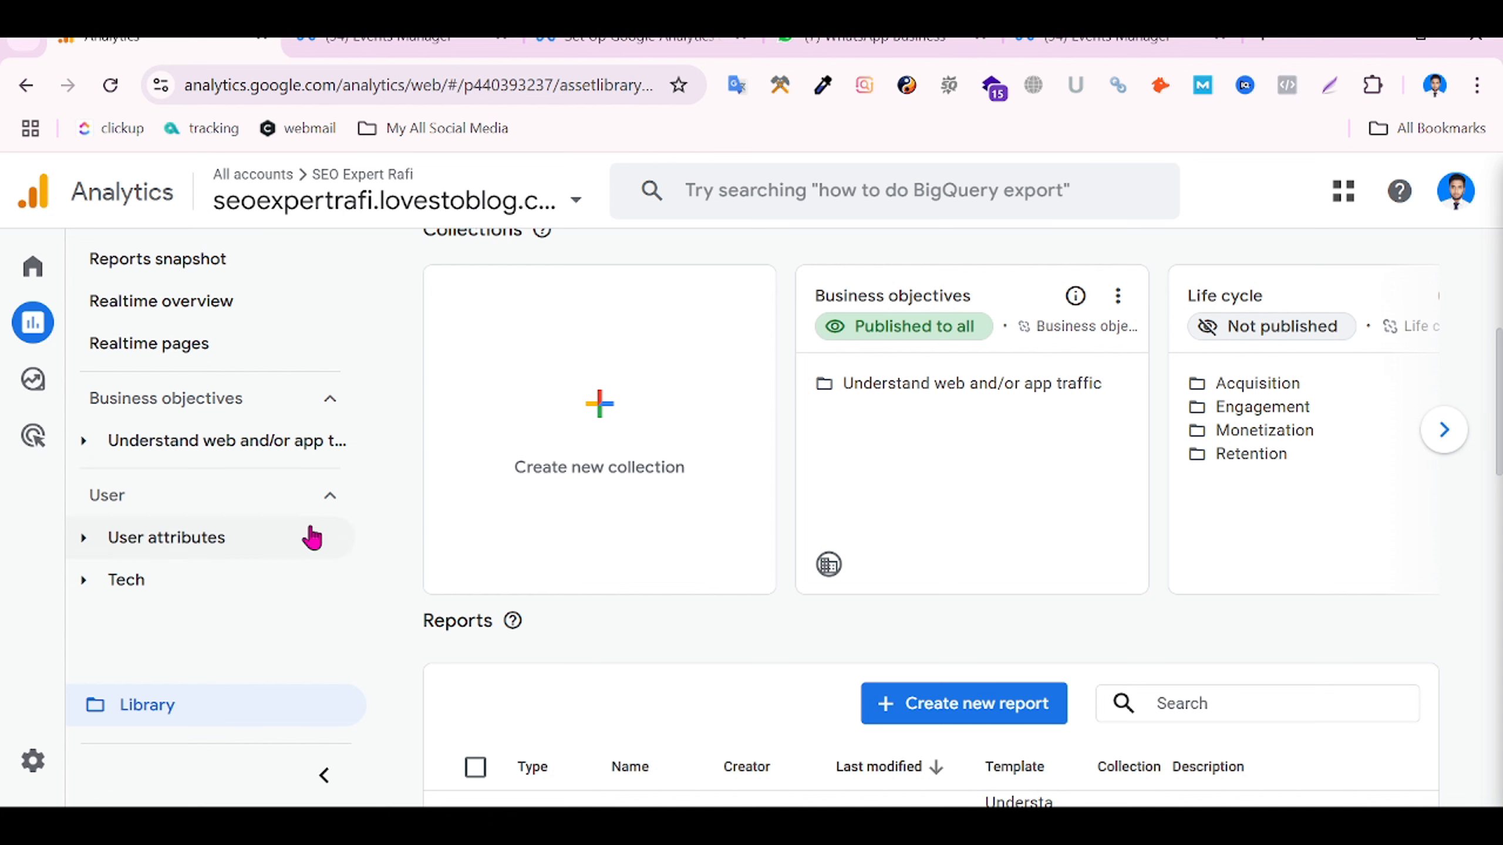
pyautogui.scroll(-3, 1006, 740)
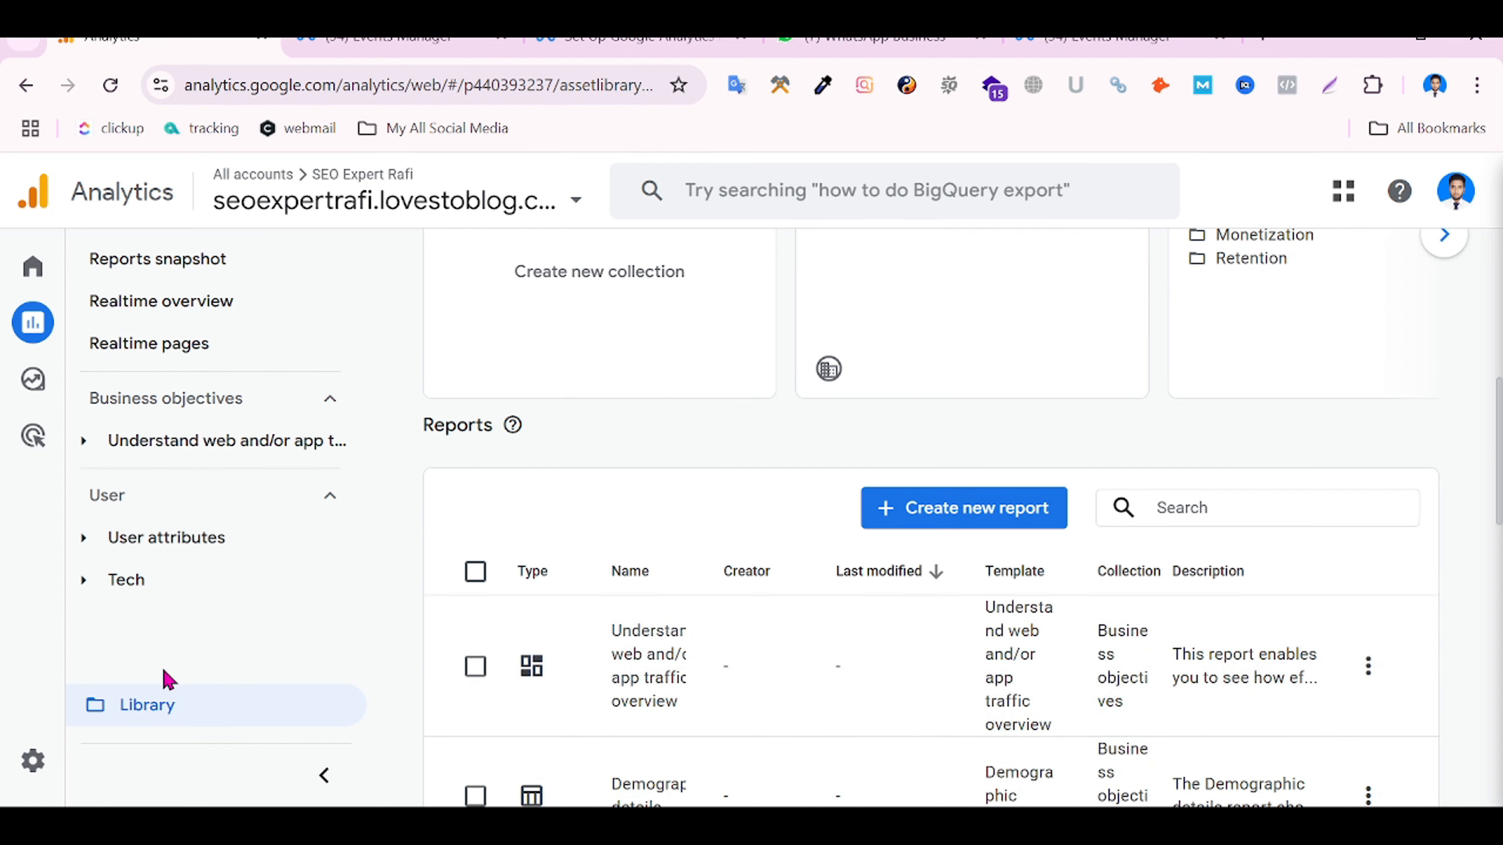
pyautogui.click(167, 714)
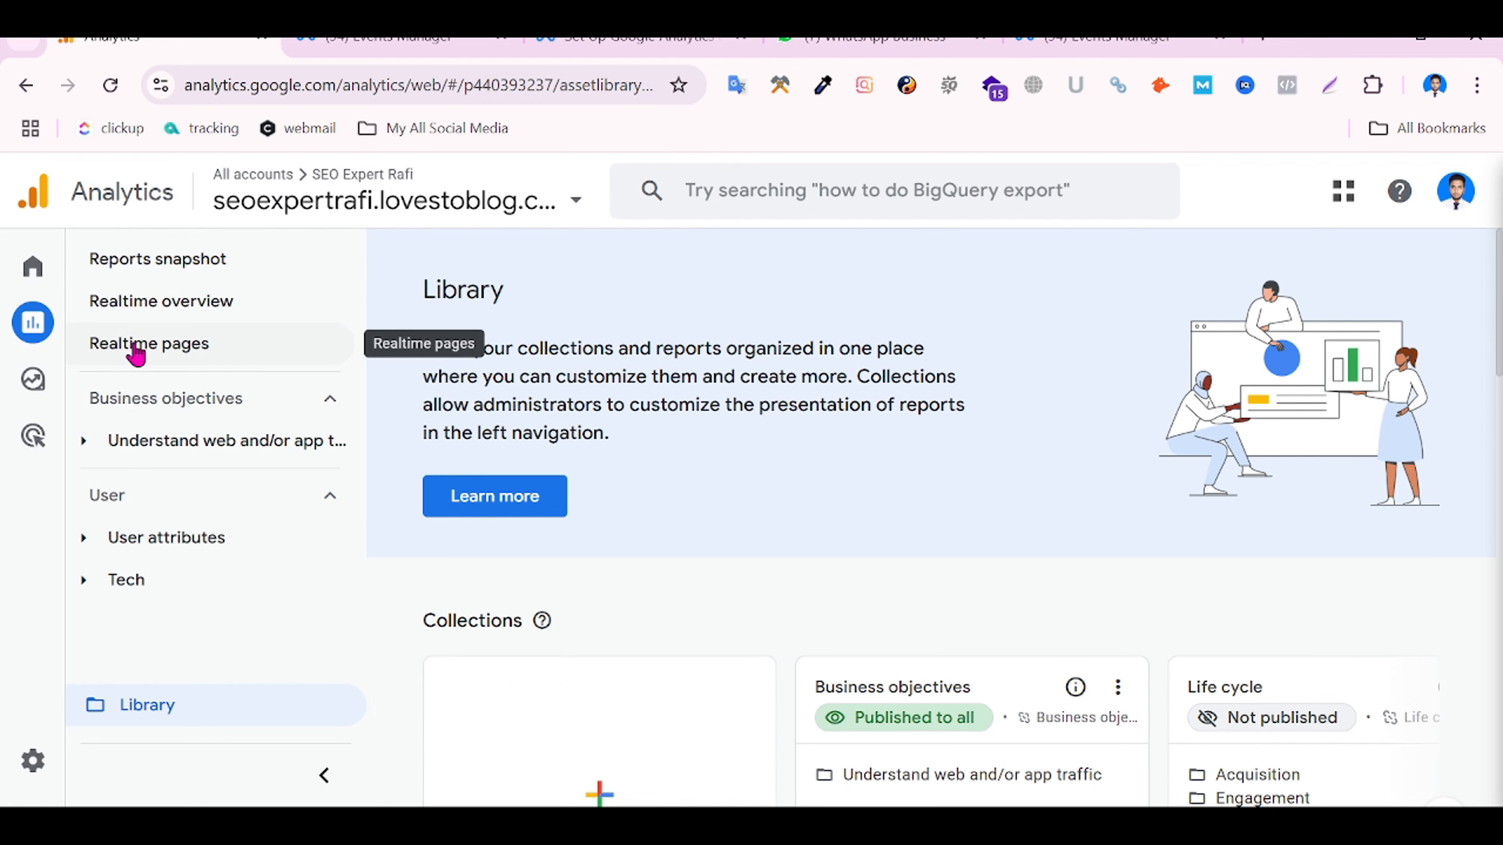
# Open the Reports snapshot and expand the web and/or app traffic, User attributes and Tech report groups.
pyautogui.moveTo(35, 340)
pyautogui.click(165, 346)
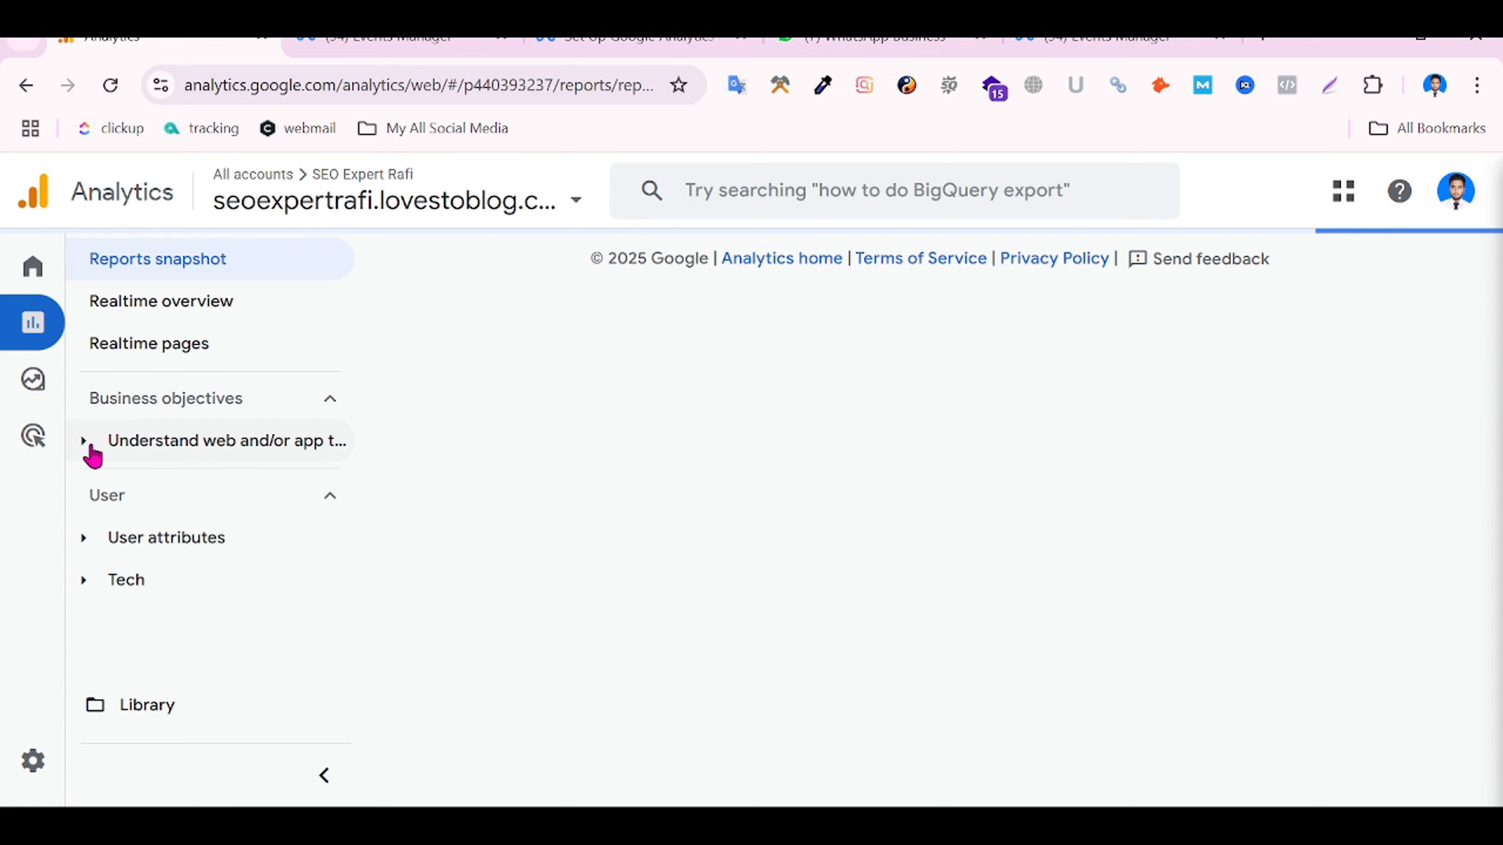
pyautogui.click(88, 449)
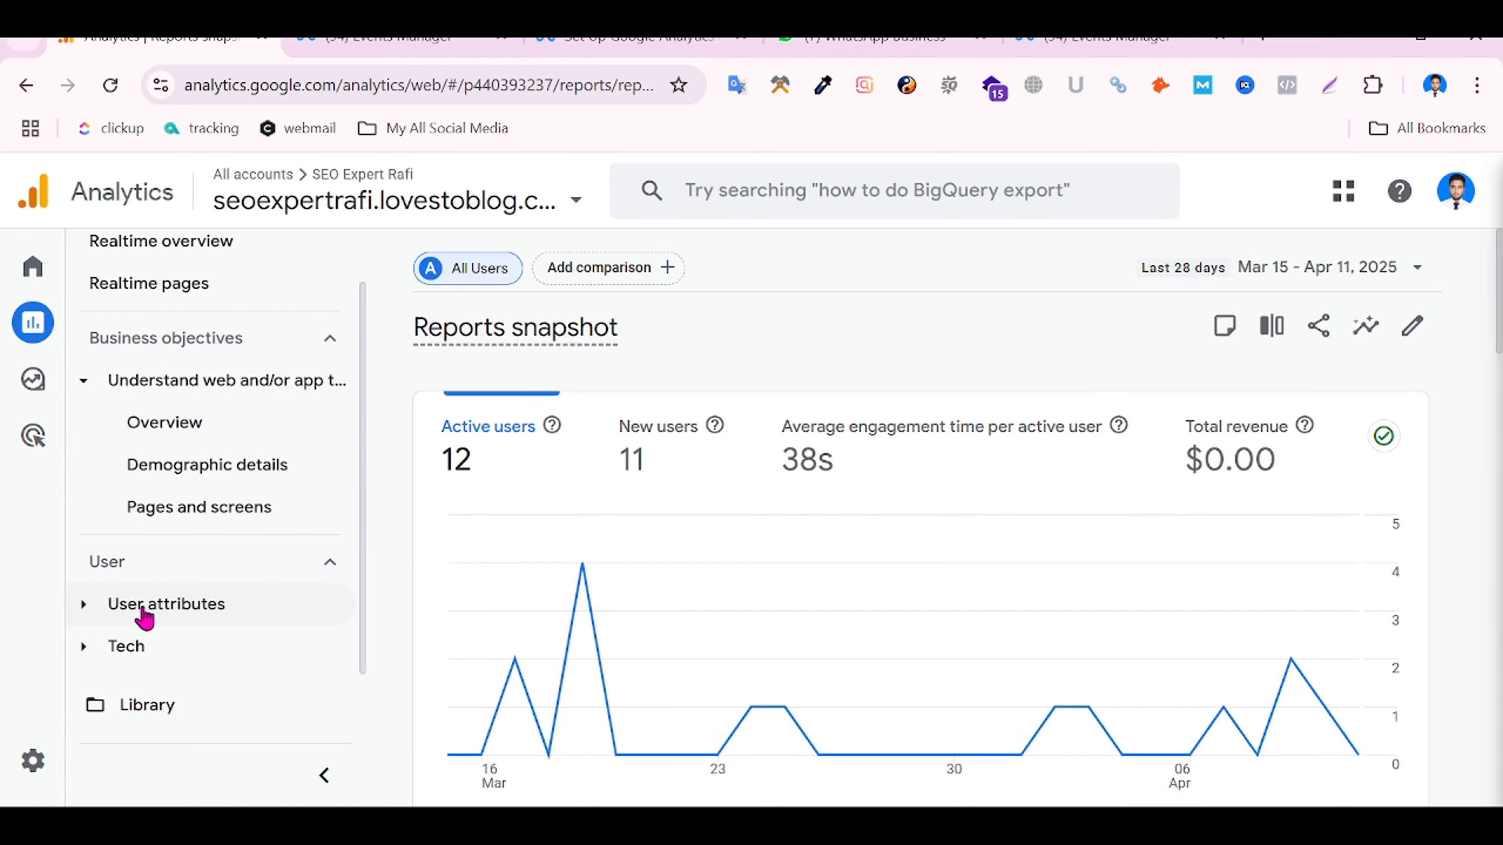
pyautogui.click(83, 605)
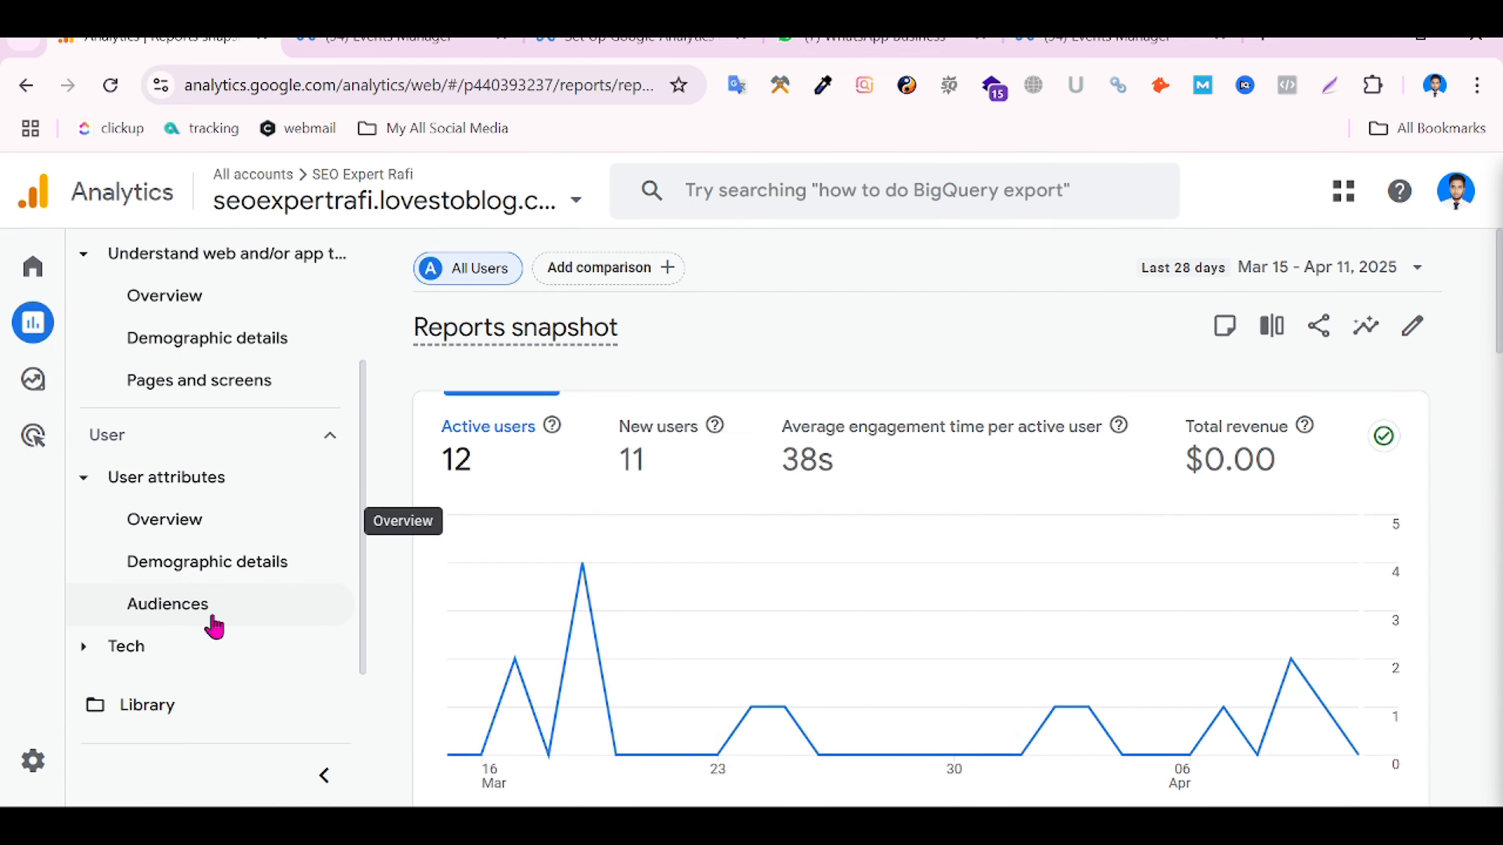
pyautogui.click(106, 651)
# Publish the Life cycle collection from the report library.
pyautogui.click(146, 705)
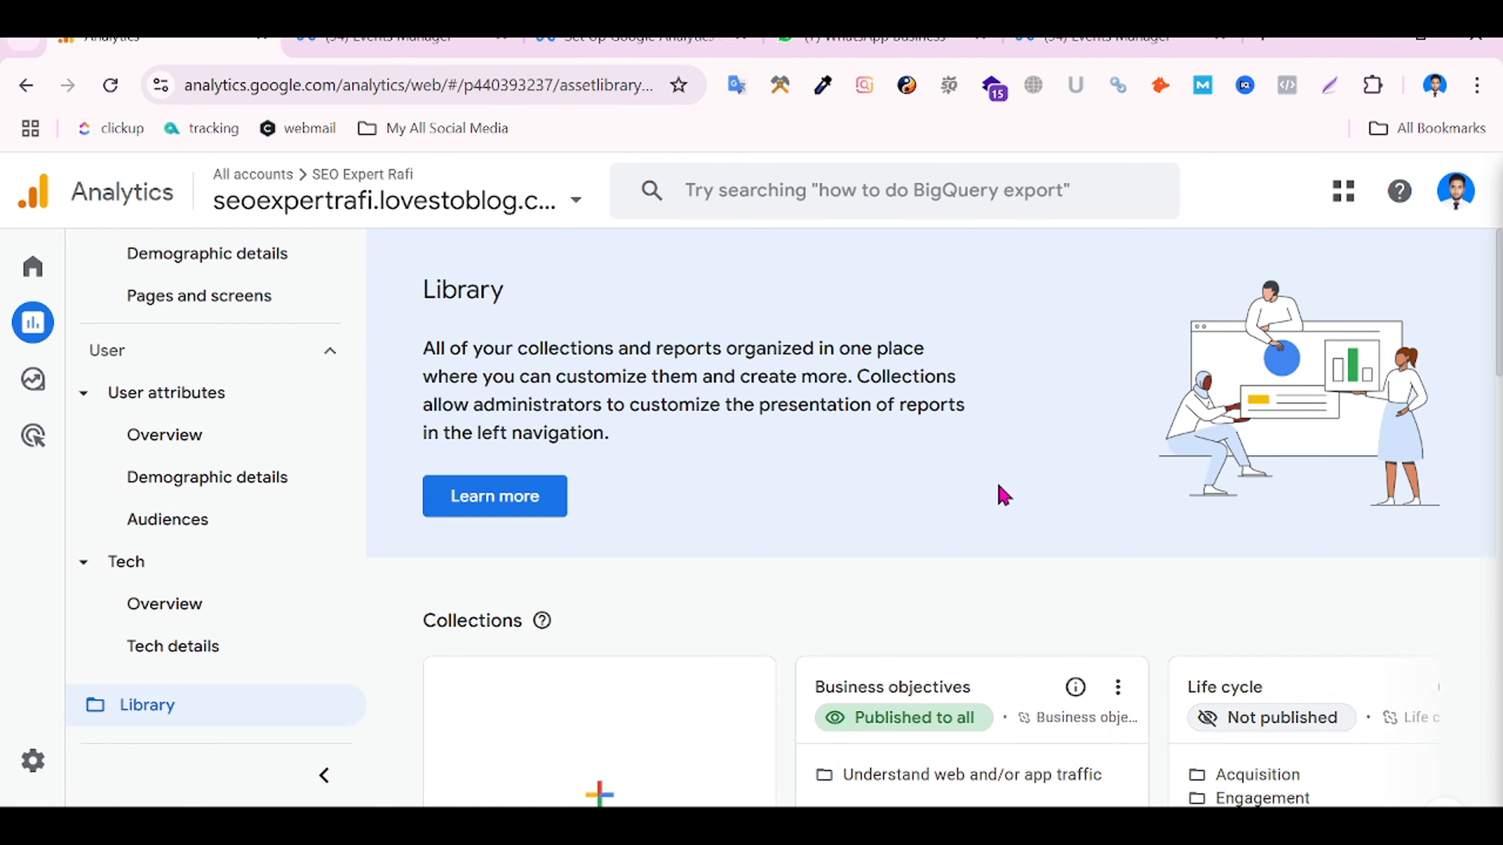
pyautogui.scroll(-6, 1004, 496)
pyautogui.click(1443, 437)
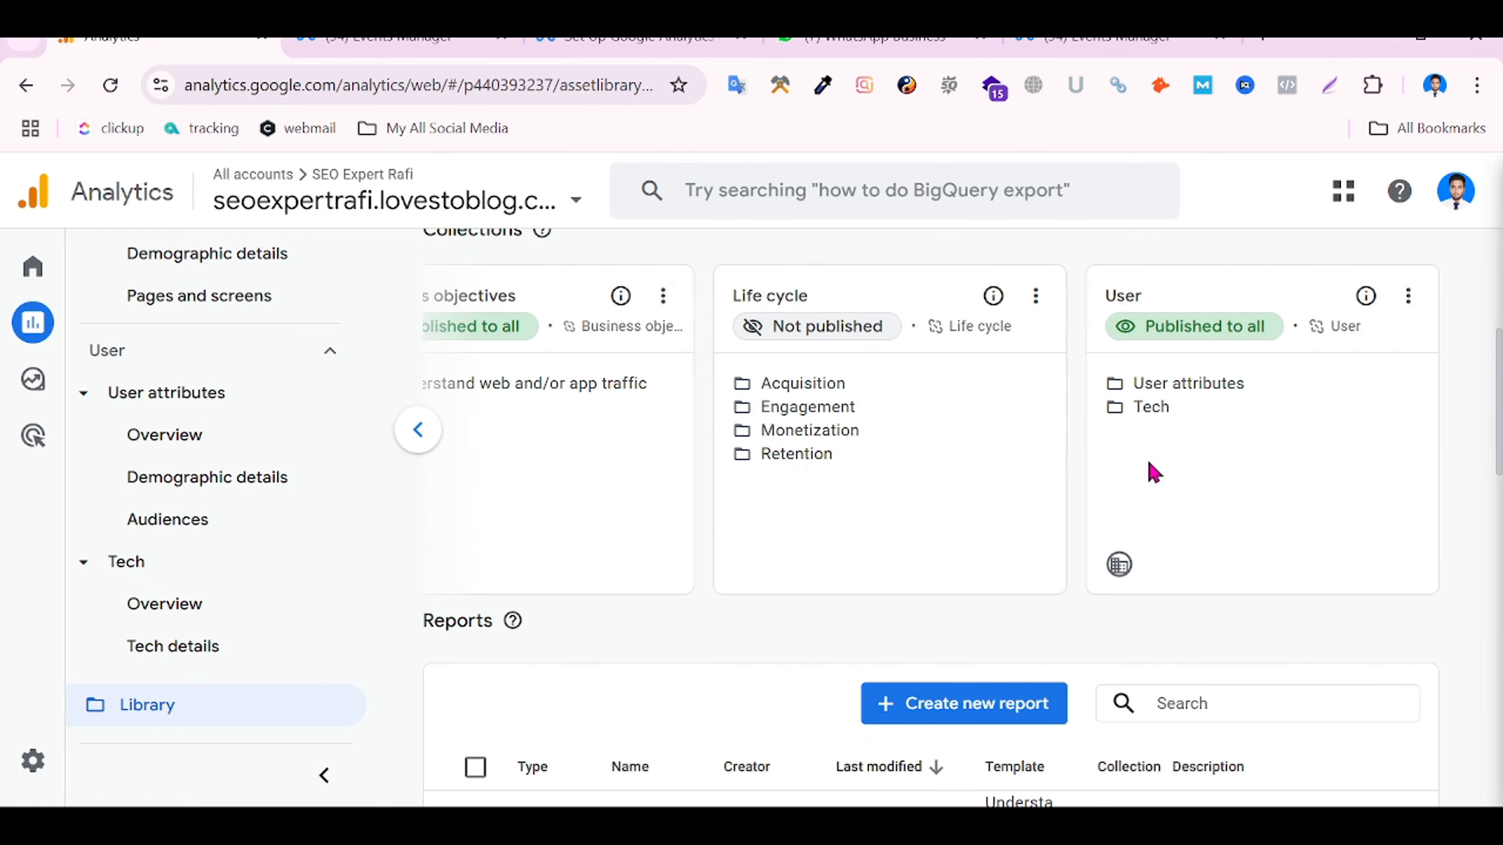
pyautogui.click(1036, 296)
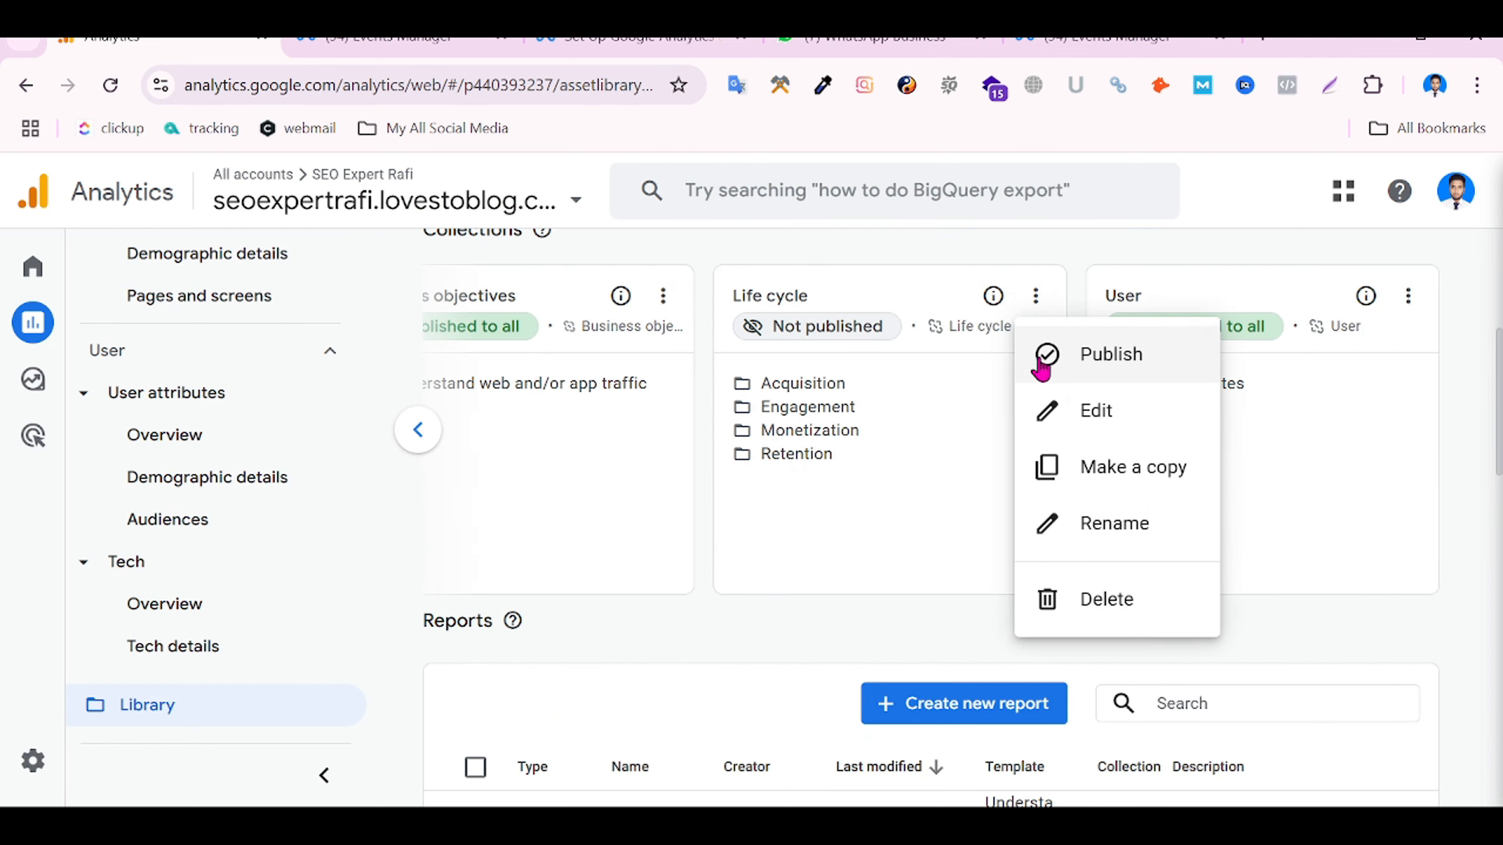
pyautogui.click(1127, 358)
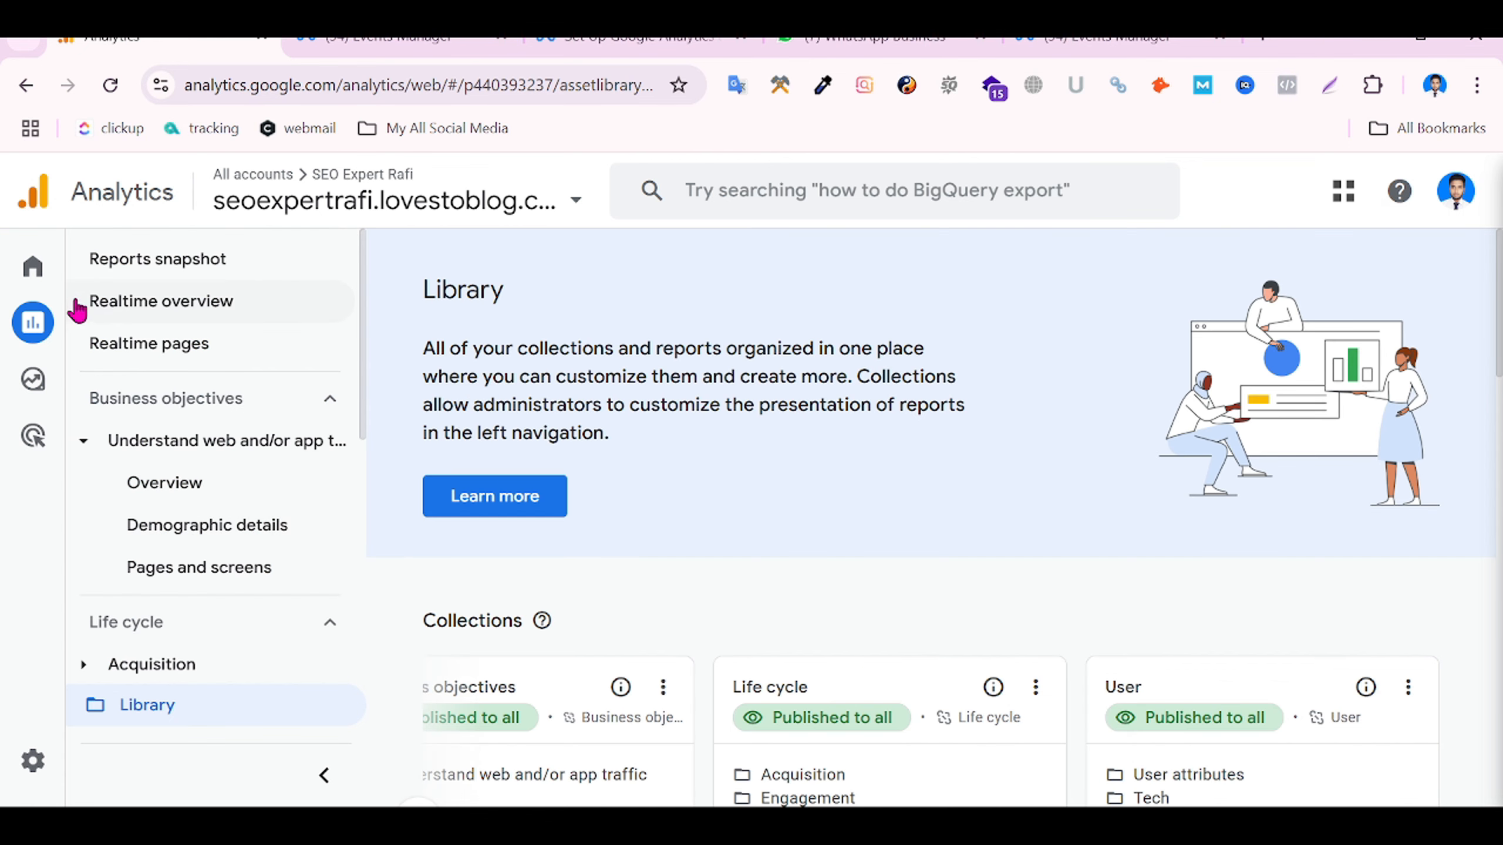
# Go to the Home page and open the Traffic acquisition report from its suggested cards.
pyautogui.click(161, 273)
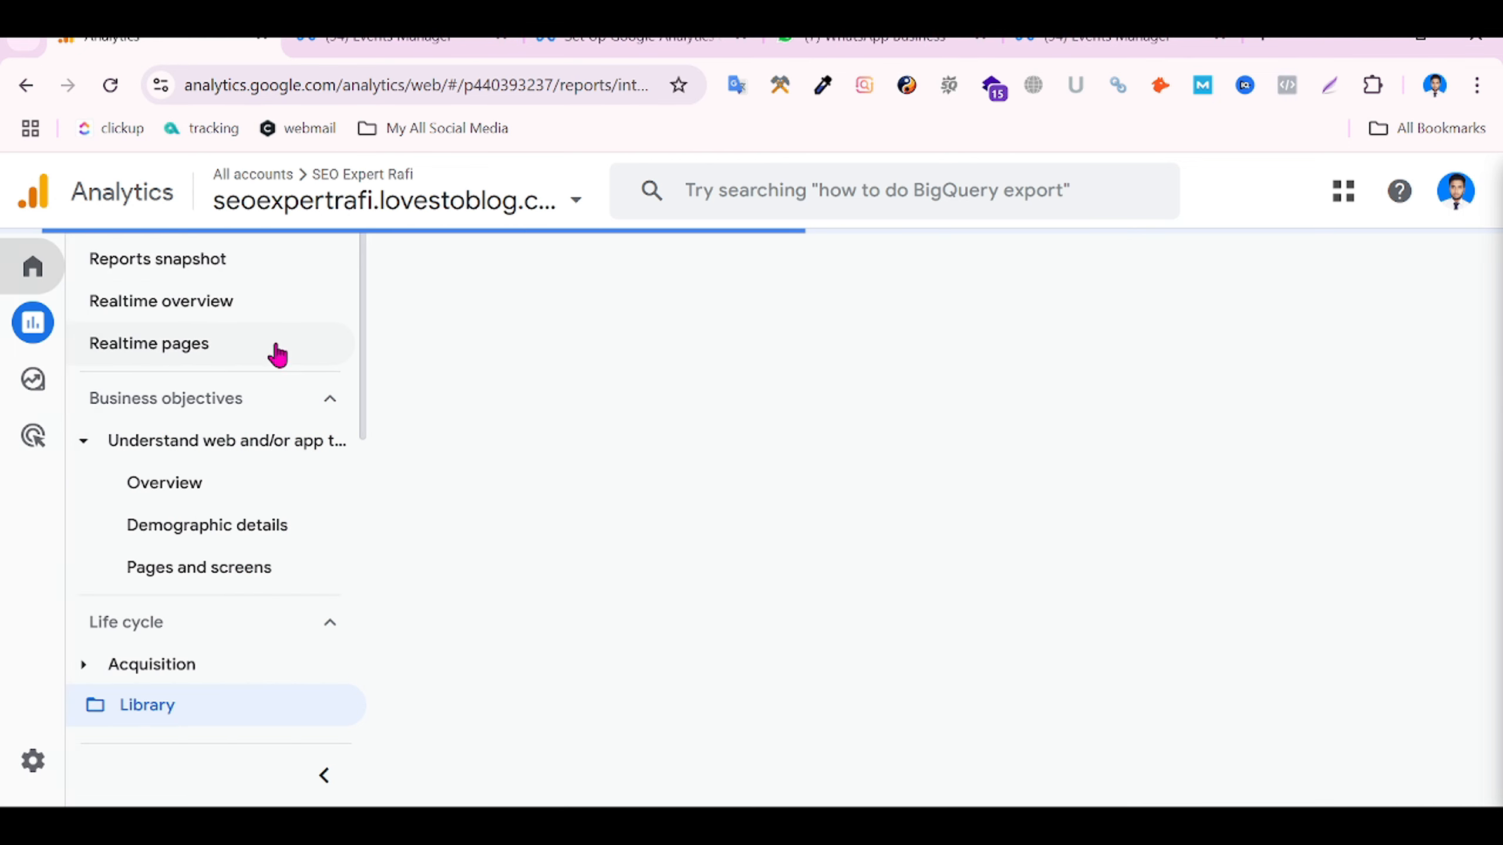
pyautogui.scroll(-5, 325, 430)
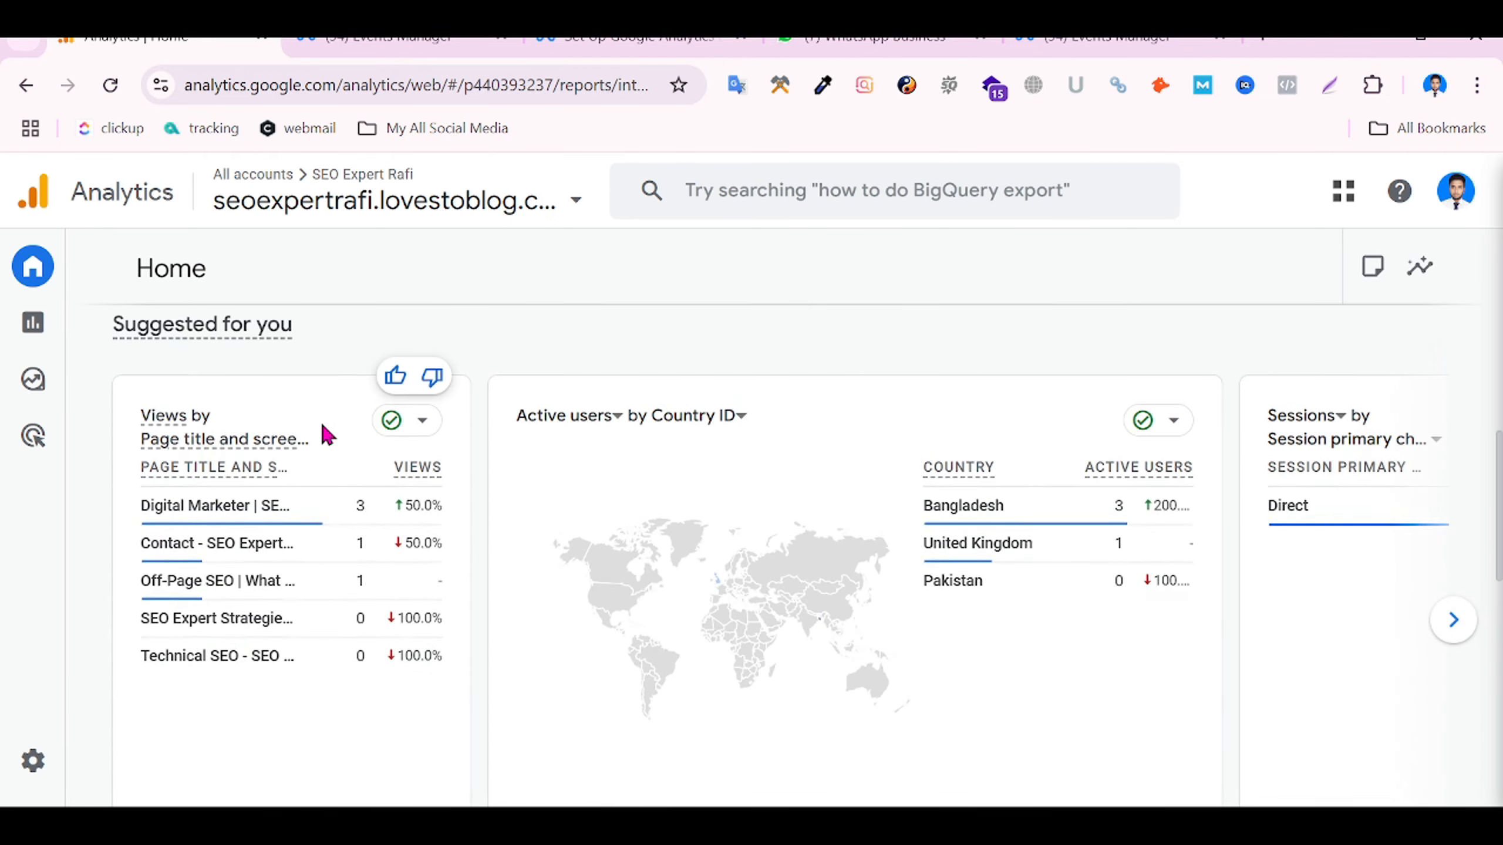
pyautogui.scroll(-6, 327, 435)
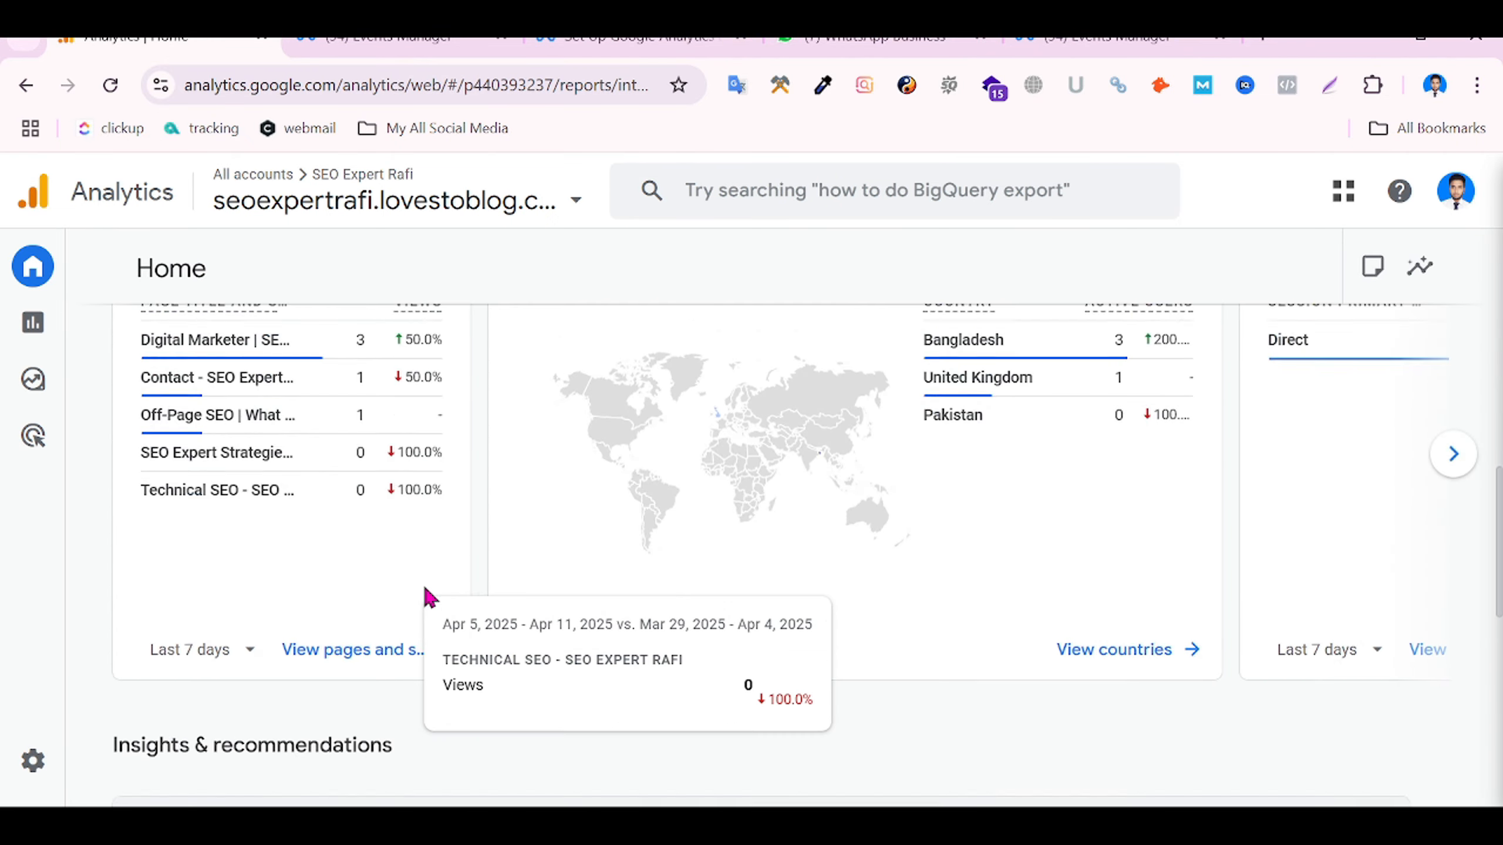
pyautogui.click(1448, 441)
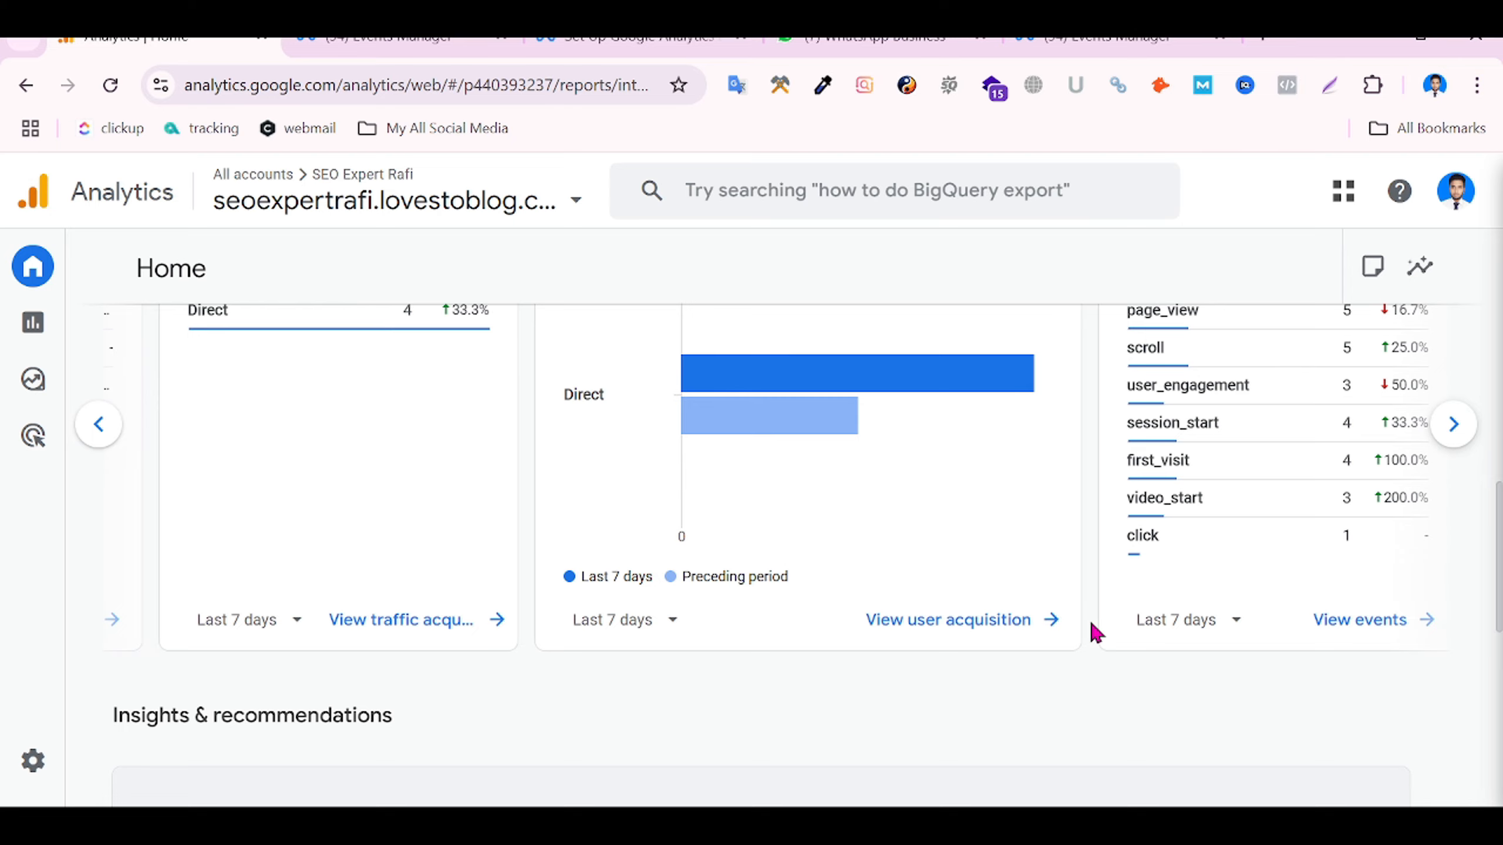
pyautogui.click(445, 627)
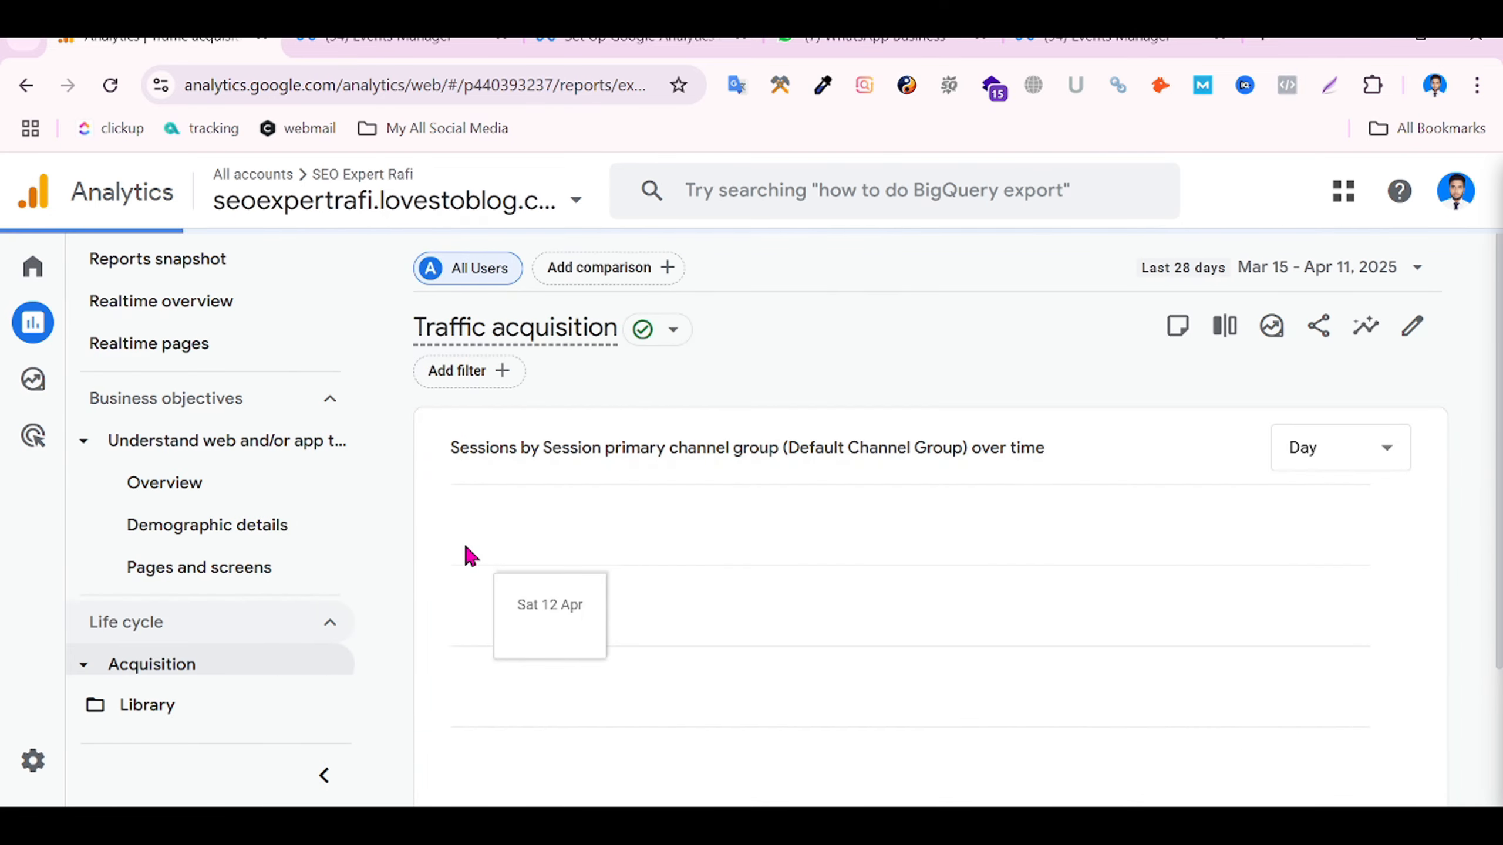
# Add Session source / medium as a secondary dimension to the Traffic acquisition table and view its rows.
pyautogui.scroll(-5, 657, 460)
pyautogui.scroll(5, 654, 503)
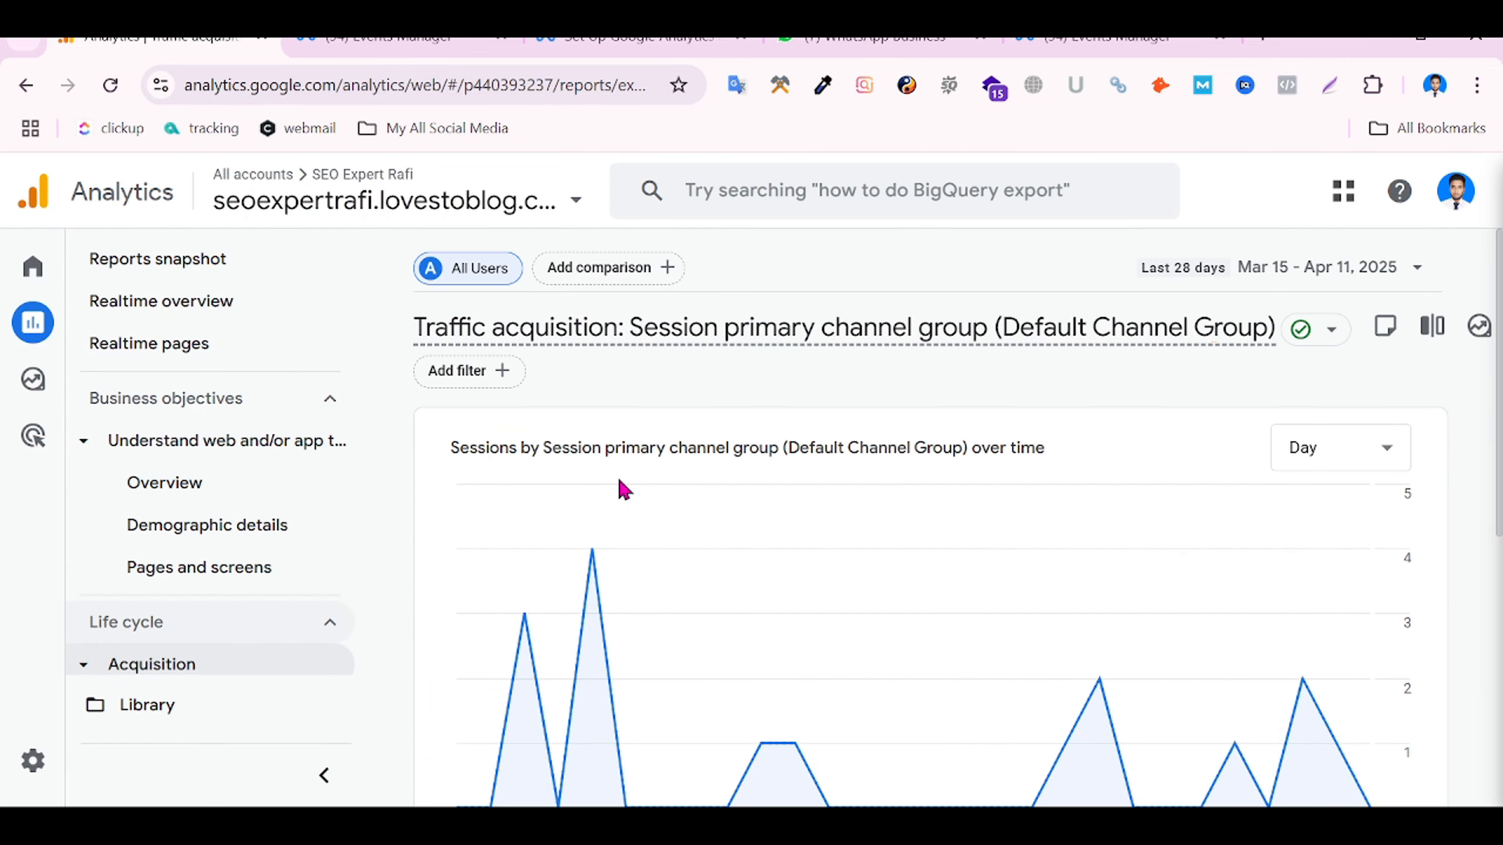
pyautogui.scroll(-5, 624, 490)
pyautogui.click(948, 542)
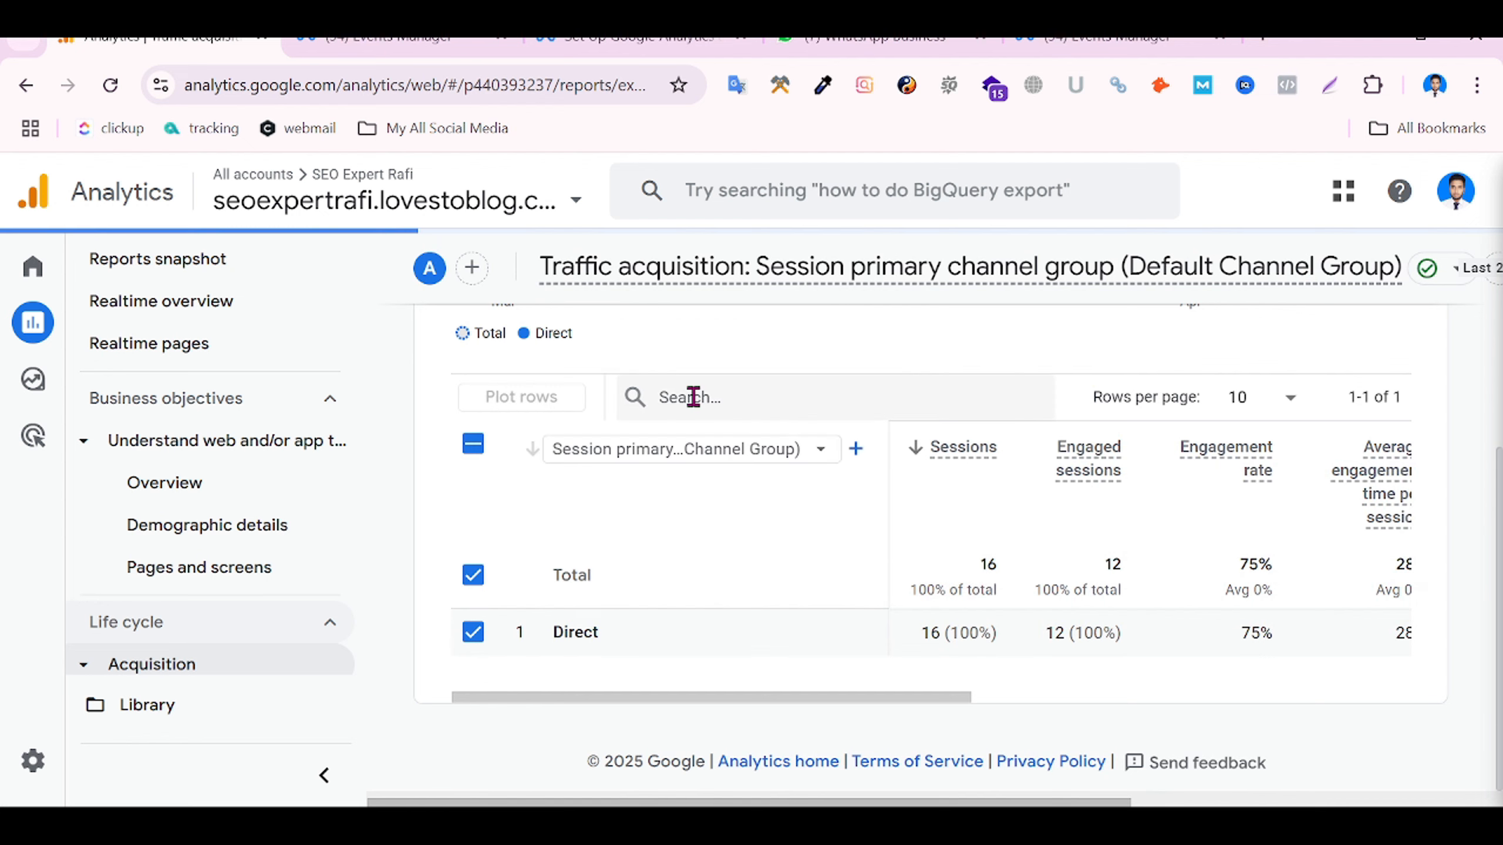
pyautogui.scroll(3, 692, 397)
pyautogui.click(856, 644)
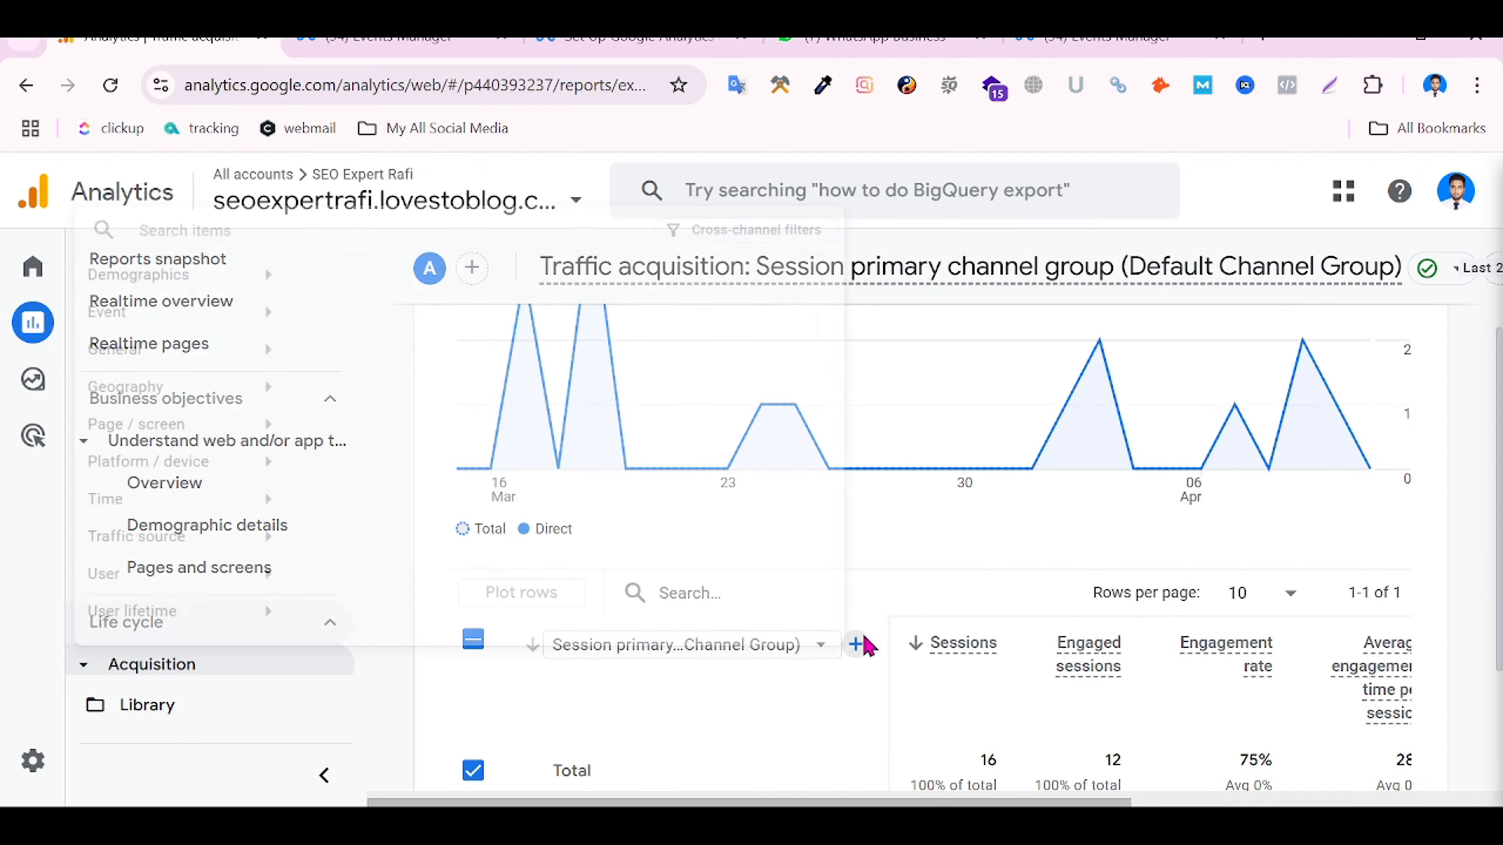
pyautogui.moveTo(228, 545)
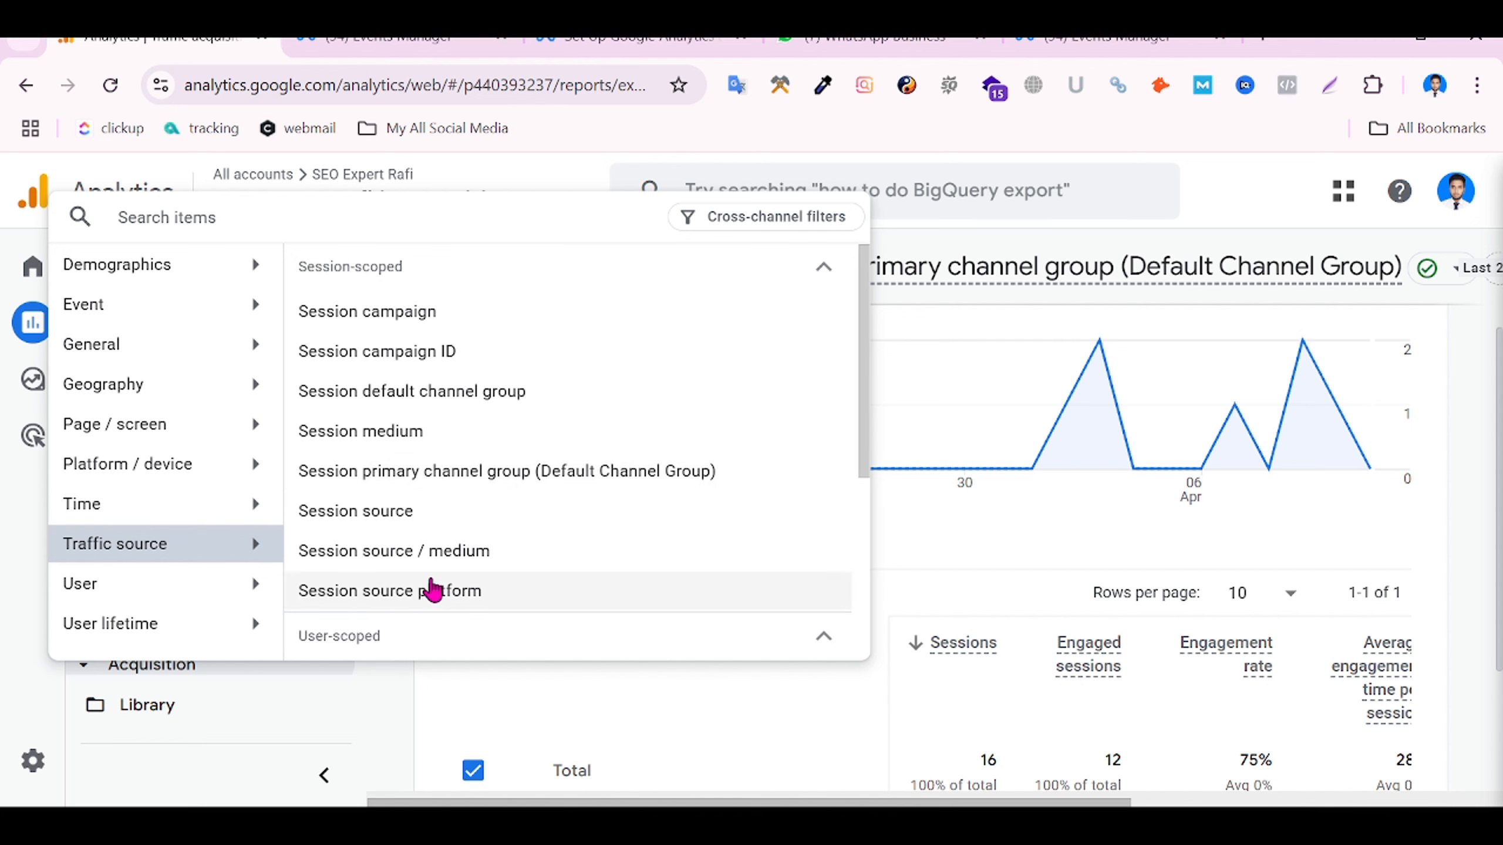
pyautogui.click(379, 551)
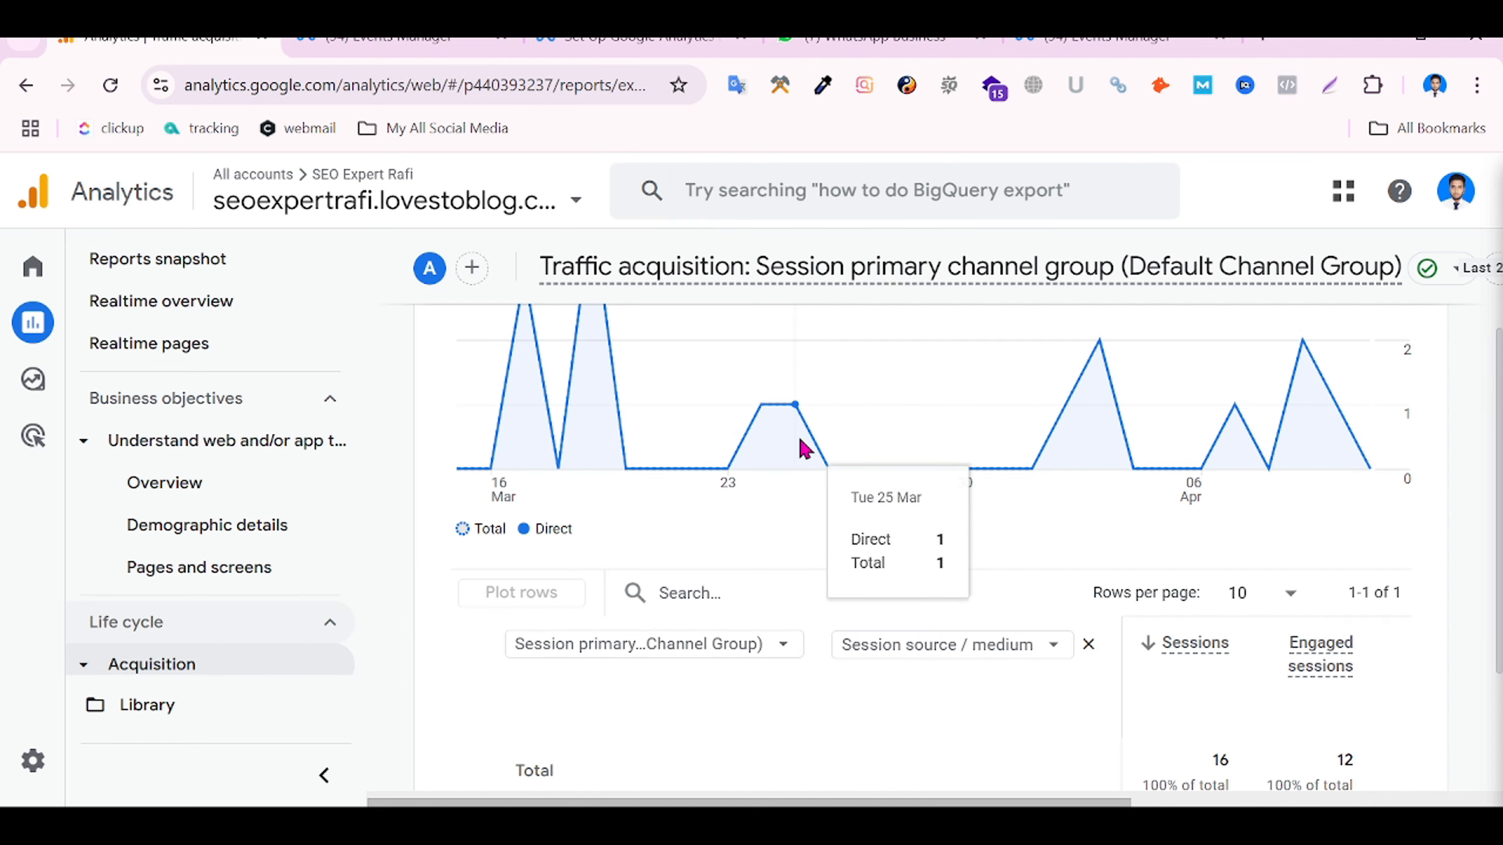
pyautogui.scroll(-3, 802, 448)
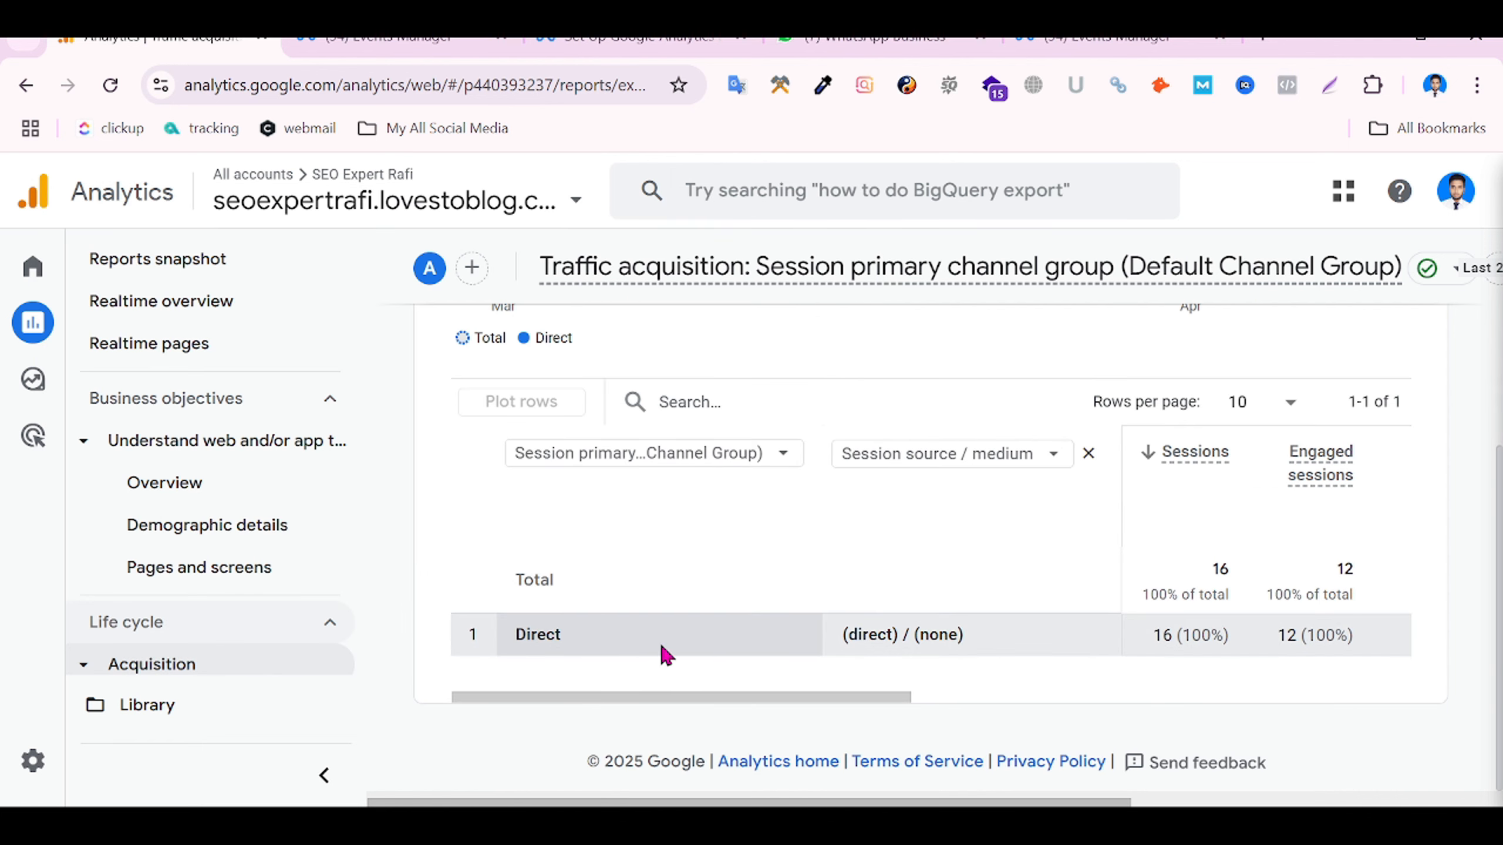